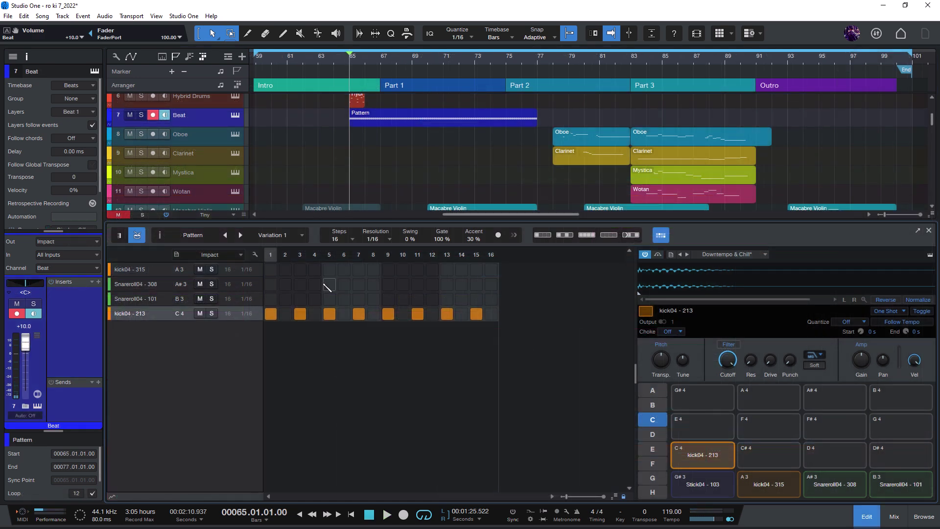
Turn on three Snareroll steps in the Beat pattern and shrink the track heights
click(329, 284)
click(373, 284)
click(461, 299)
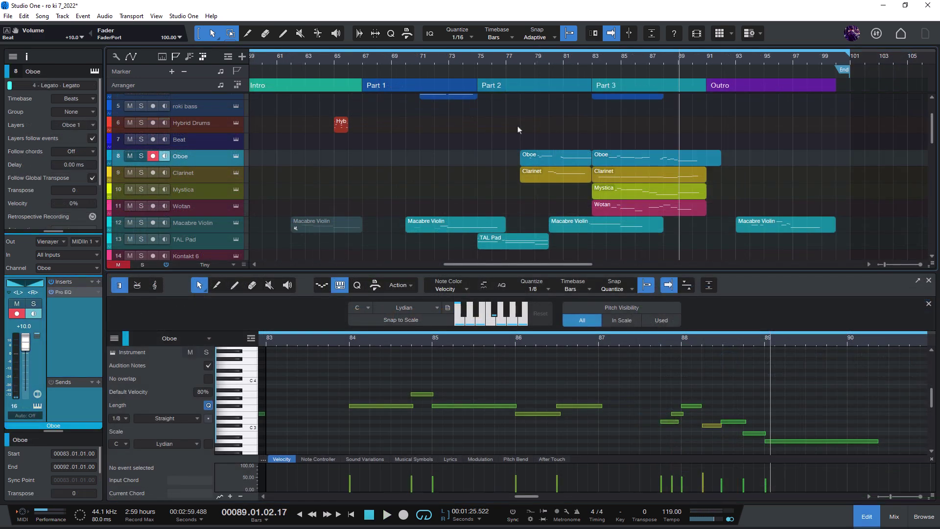
key(shift+w)
scroll(494, 131, up, 3)
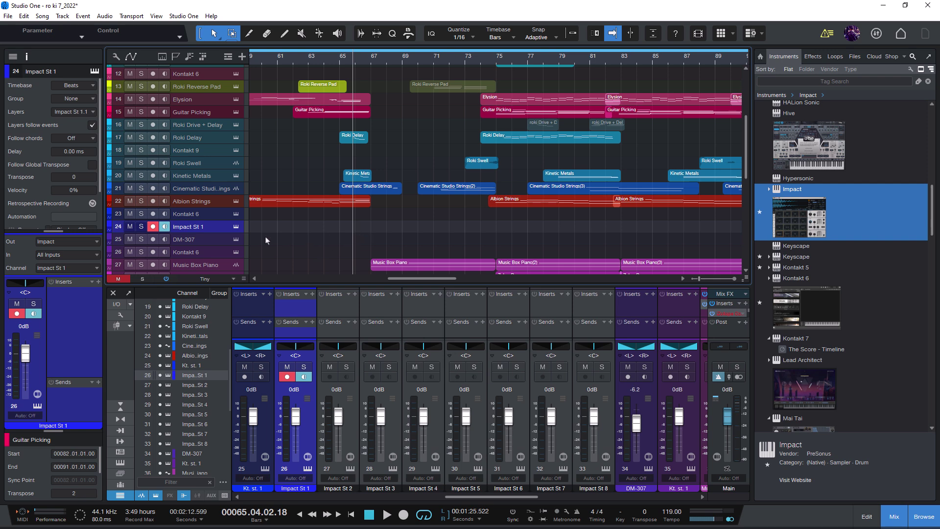
click(236, 227)
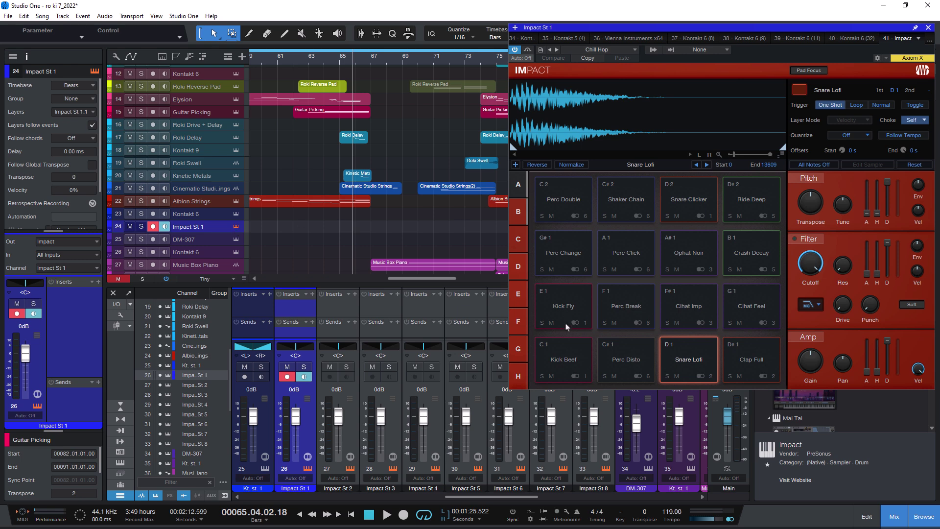
click(582, 364)
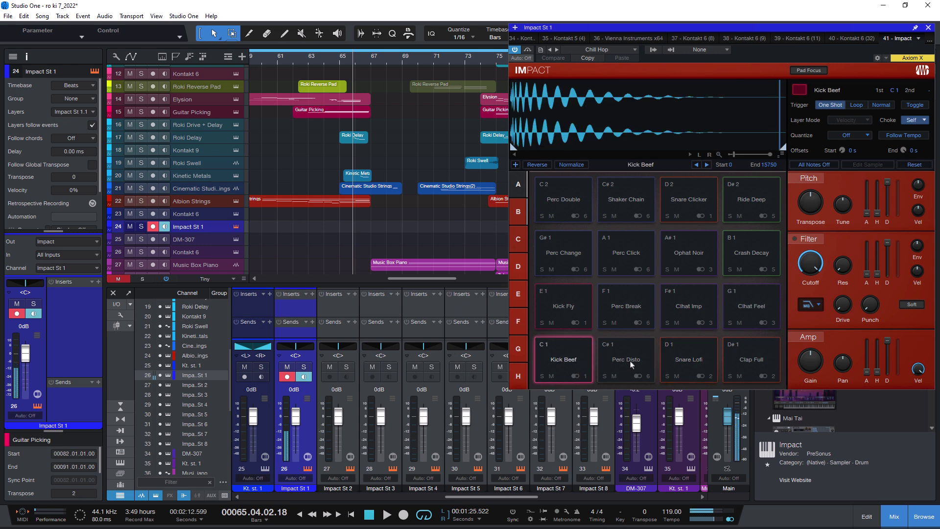
click(698, 362)
click(695, 306)
click(687, 242)
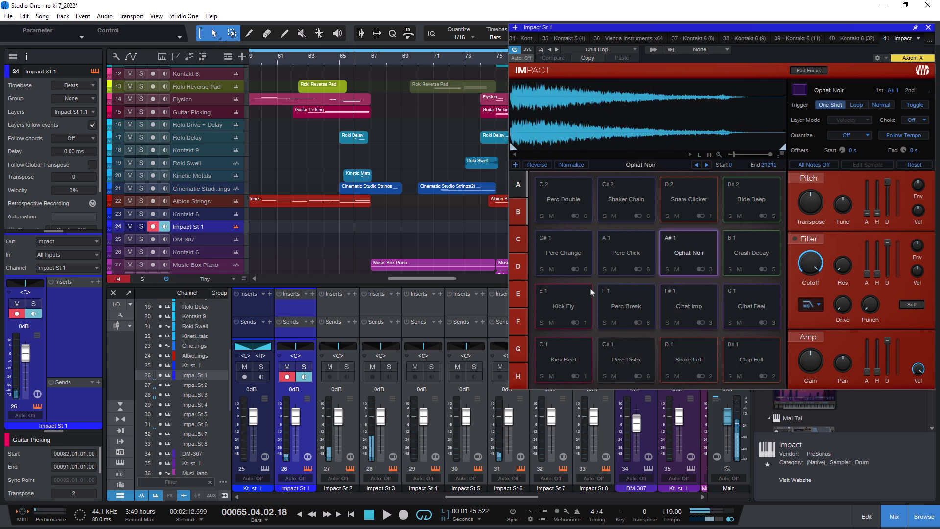
double_click(294, 488)
text(Bassdrum)
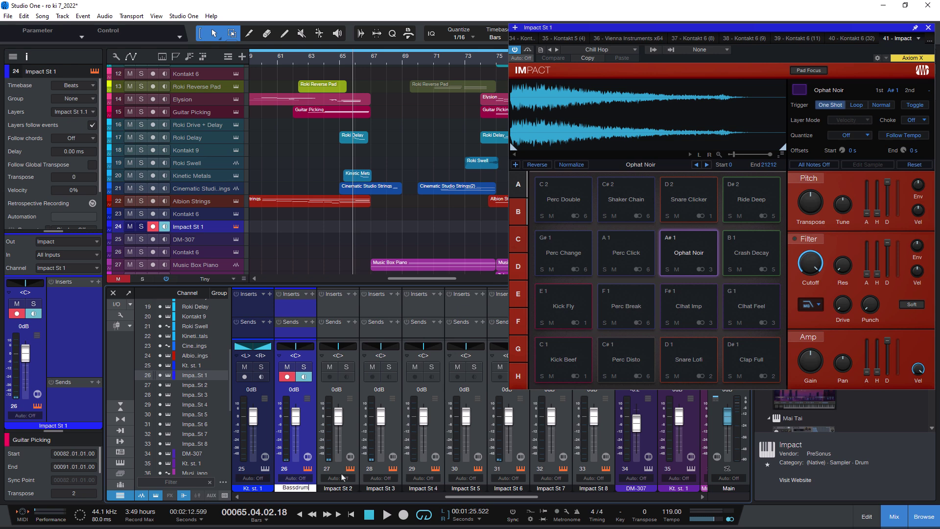
key(Return)
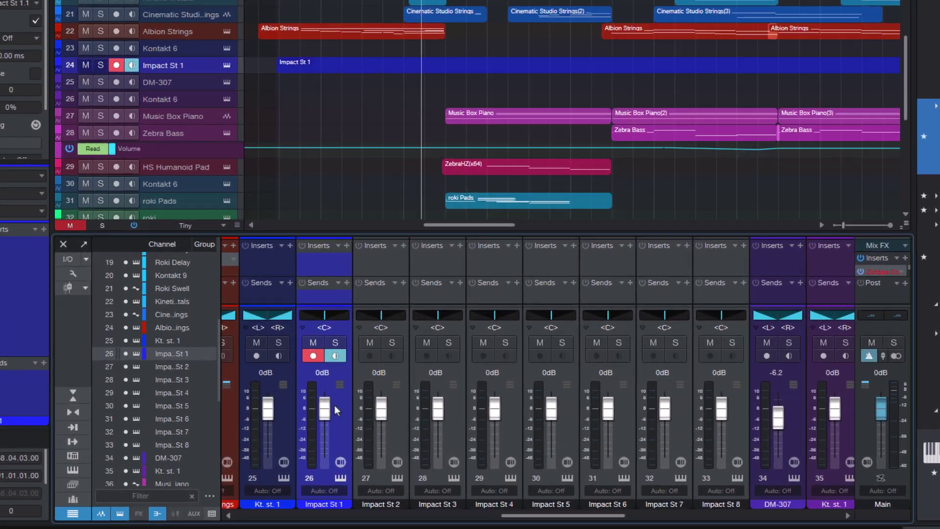
Enable 'Automatically create busses for multi-out instruments' in the Console options
right_click(318, 415)
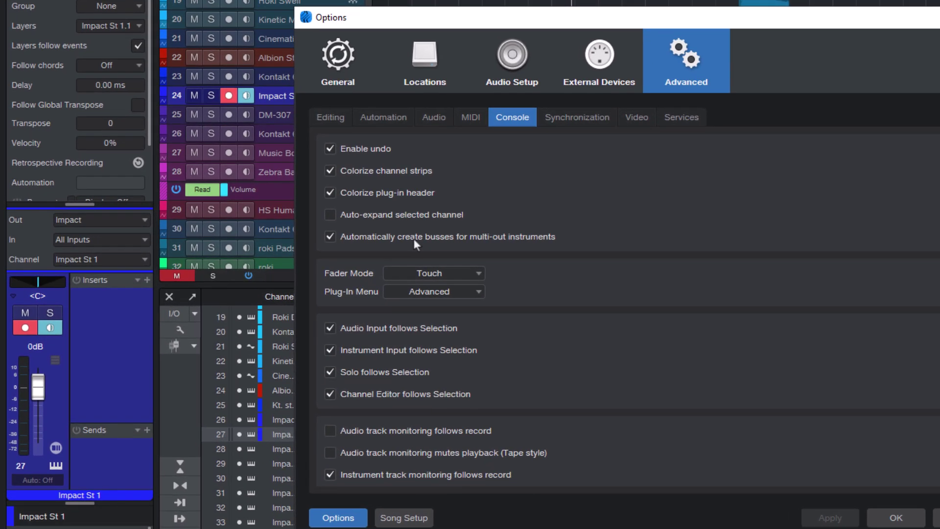
click(288, 253)
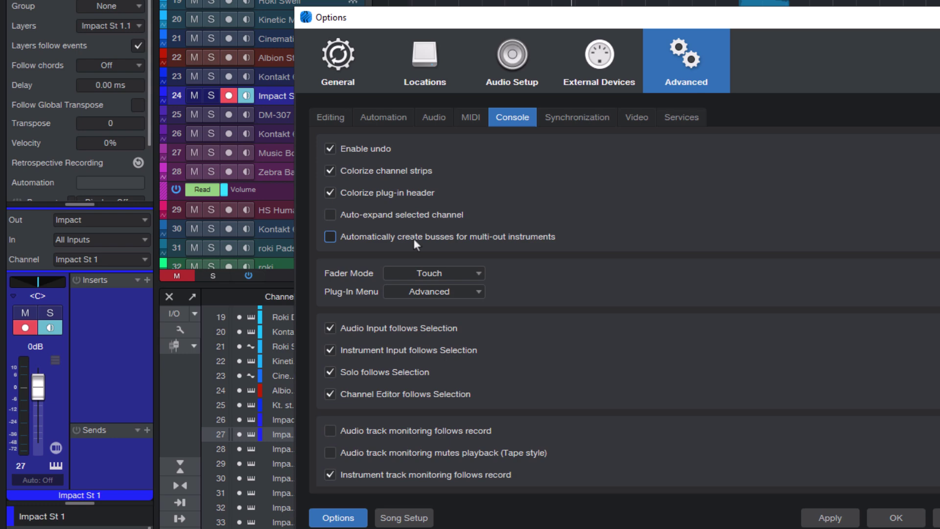
click(413, 239)
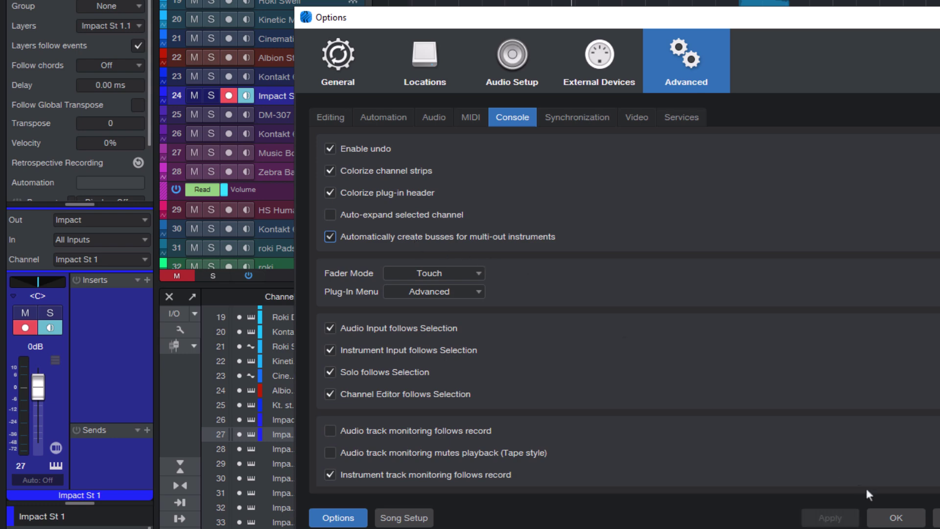
click(896, 517)
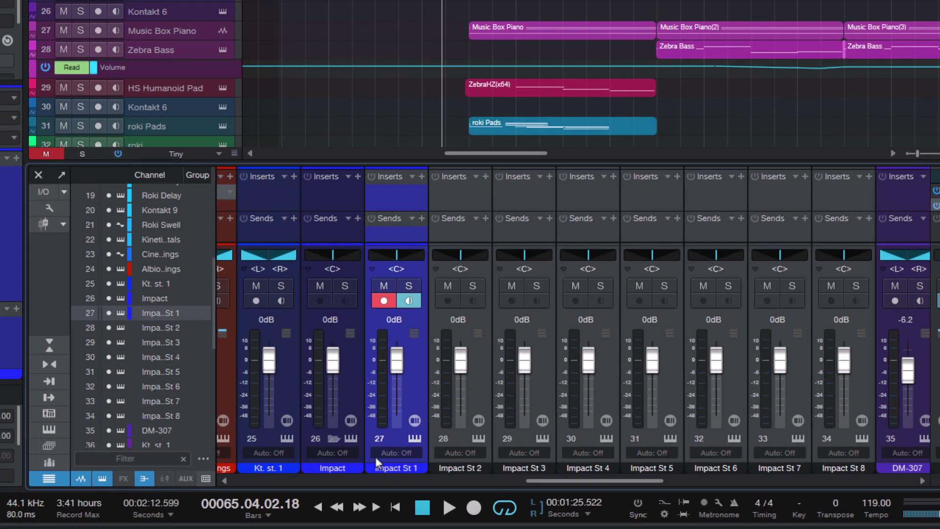
Rename the Impact bus channel to Drums
click(332, 437)
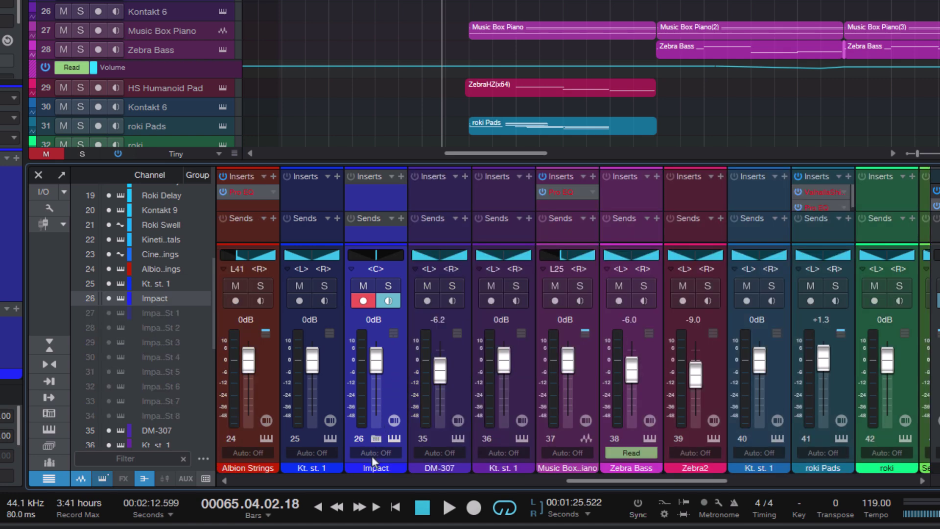
double_click(385, 466)
text(Drums)
key(Return)
Set Impact St 1–4 outputs to -7.5, -27.0, -5.4 and +8.7 dB
click(377, 439)
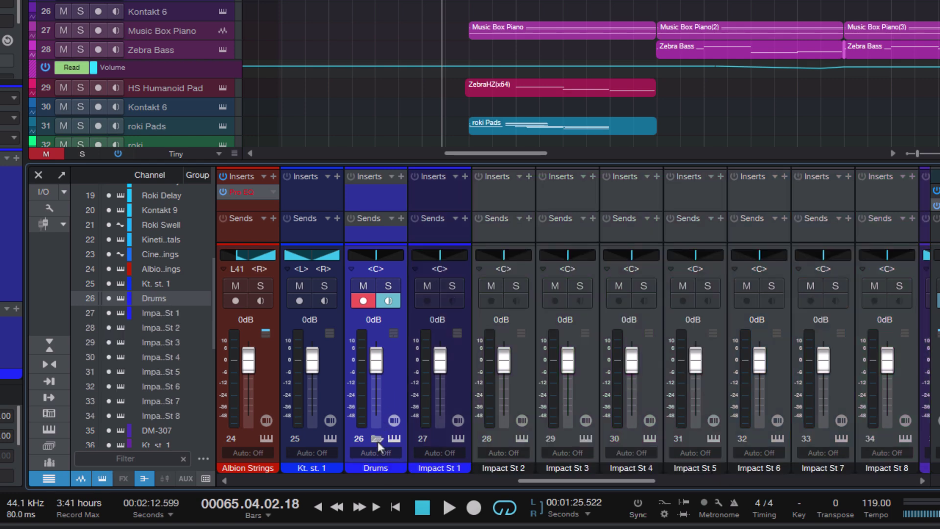
click(530, 383)
click(461, 386)
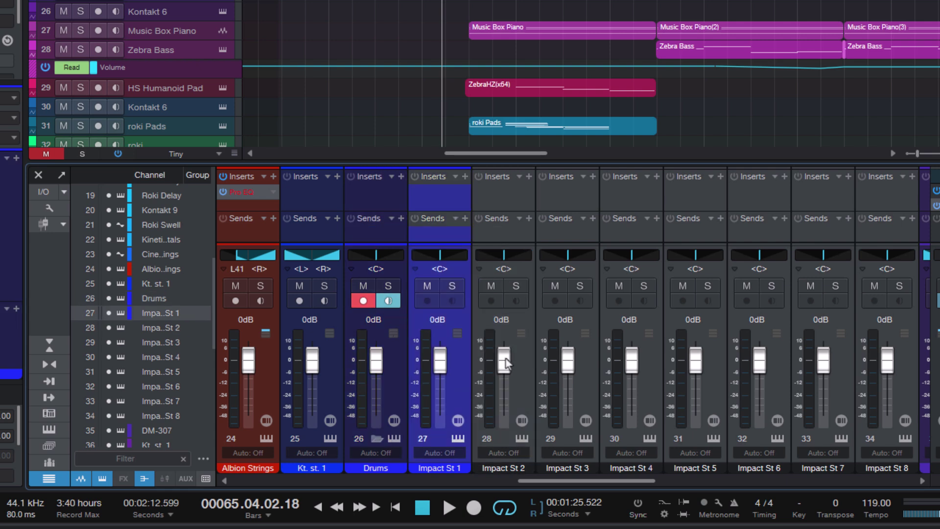
drag(506, 362, 504, 392)
drag(568, 361, 568, 370)
drag(632, 361, 631, 345)
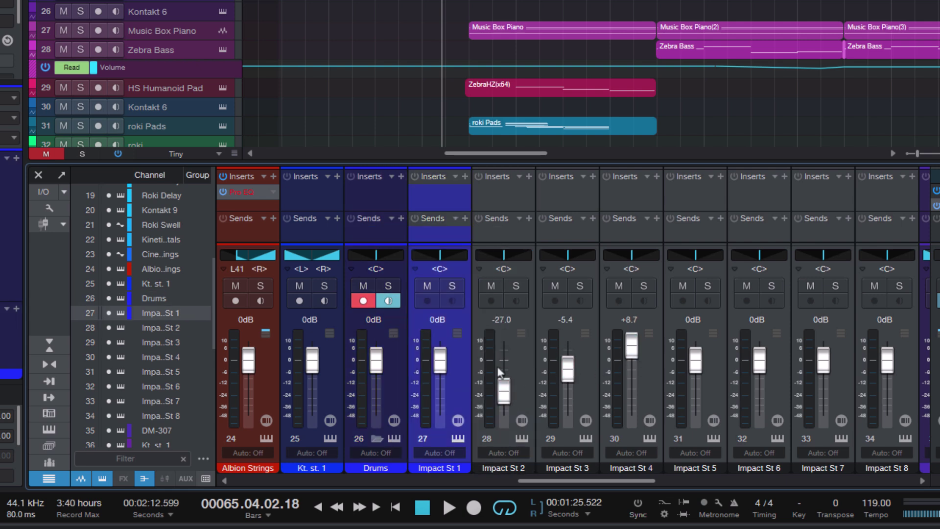
drag(440, 360, 439, 373)
Collapse the Drums folder and lower the Drums bus to -10.4 dB
click(397, 386)
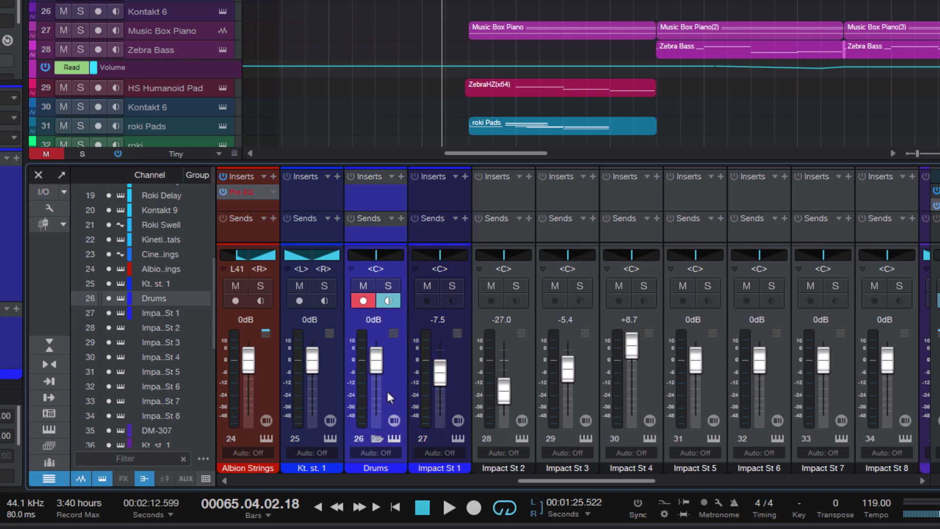
click(376, 439)
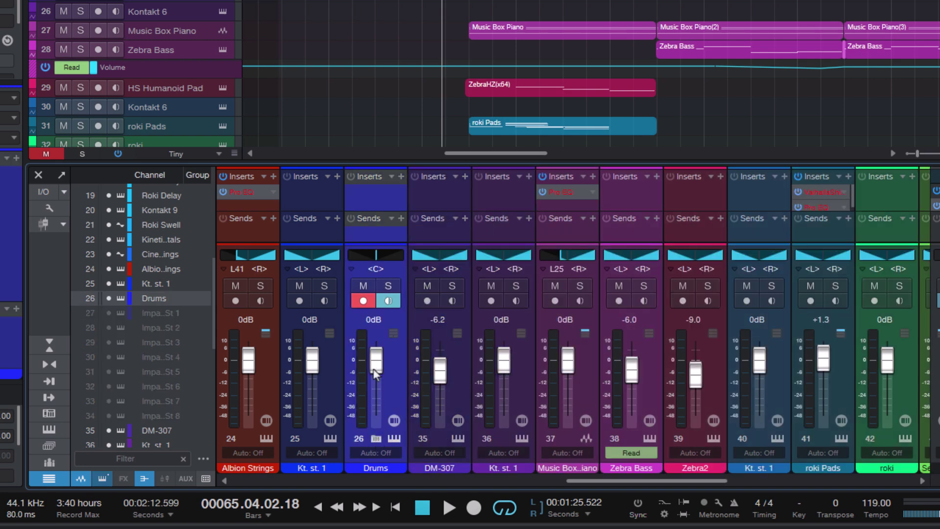
drag(376, 361, 381, 389)
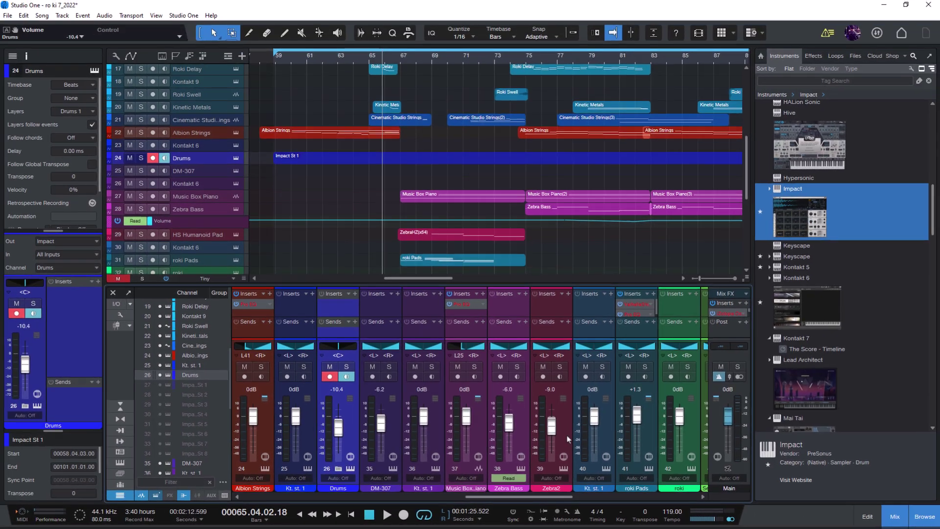
Hide the mixer, enlarge track heights and raise Drums to -5.6 dB in the Inspector
key(F3)
key(shift+e)
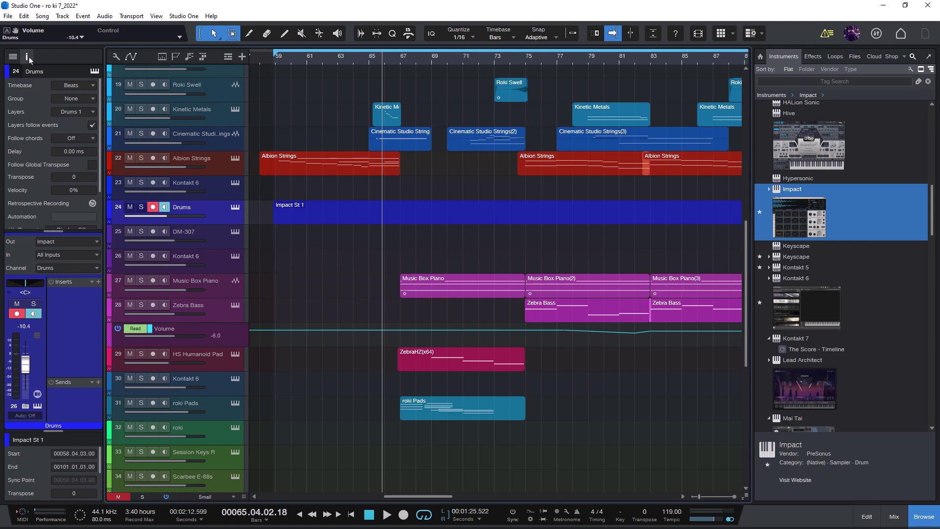
click(27, 56)
click(27, 56)
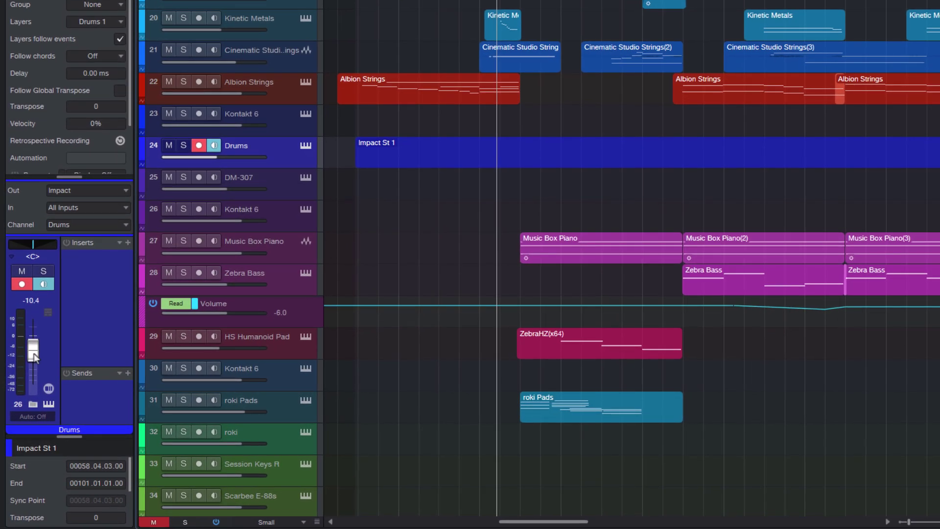
drag(33, 356, 37, 353)
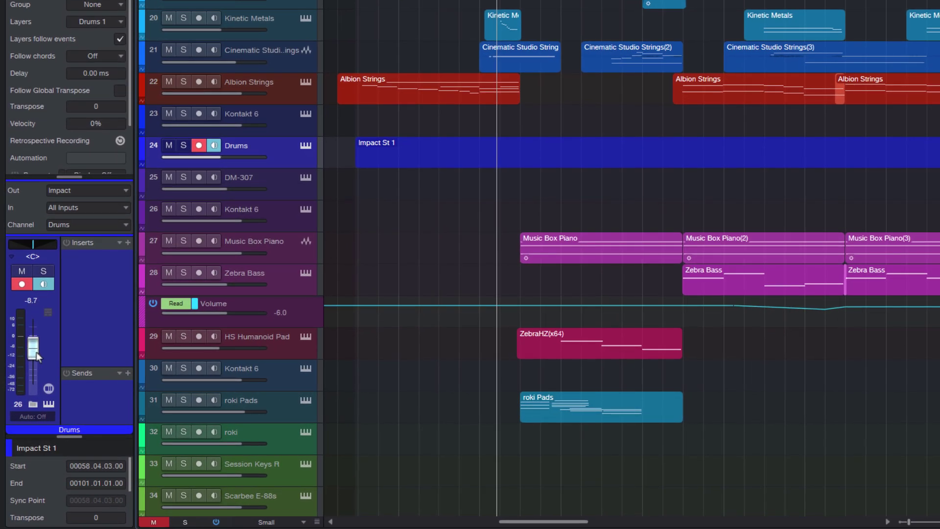
Add a Pro EQ insert to the Drums channel
click(128, 243)
text(pro)
key(Return)
click(864, 12)
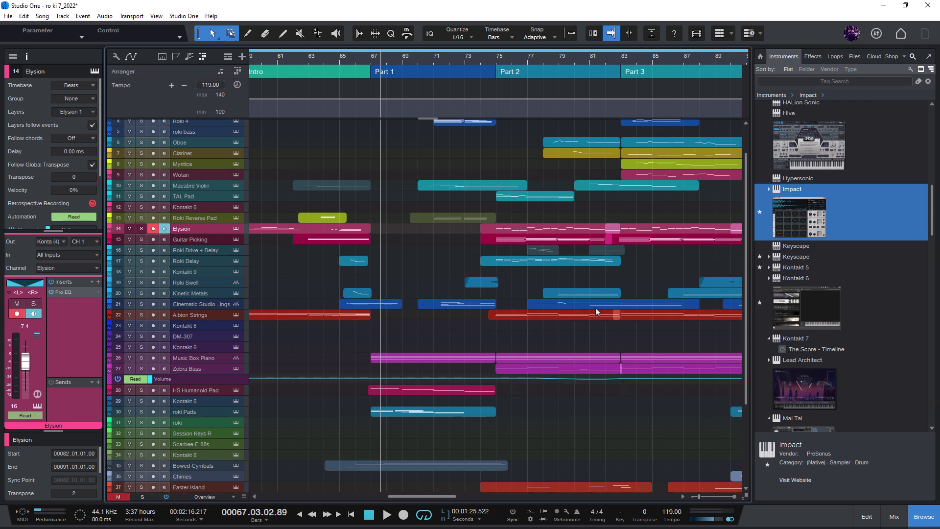
Record an Elysion melody part after bar 67 and show its scale settings
click(403, 515)
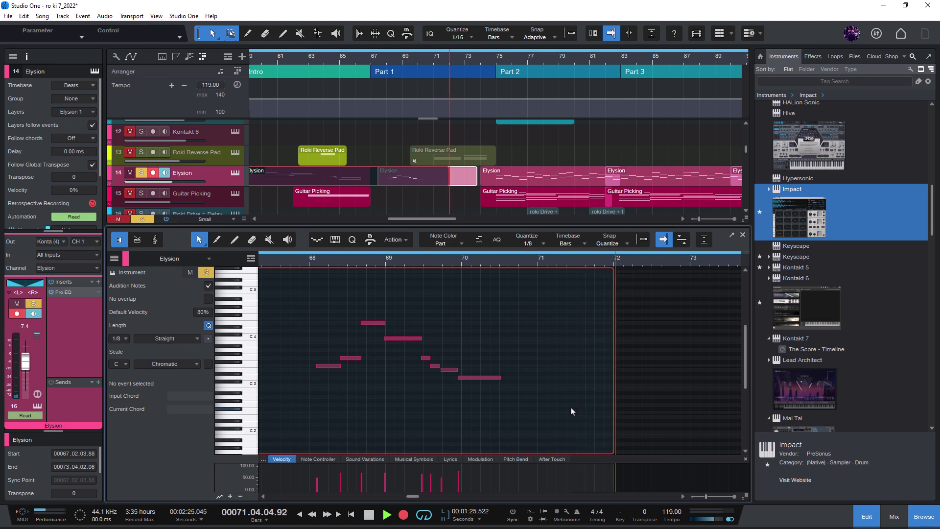
key(space)
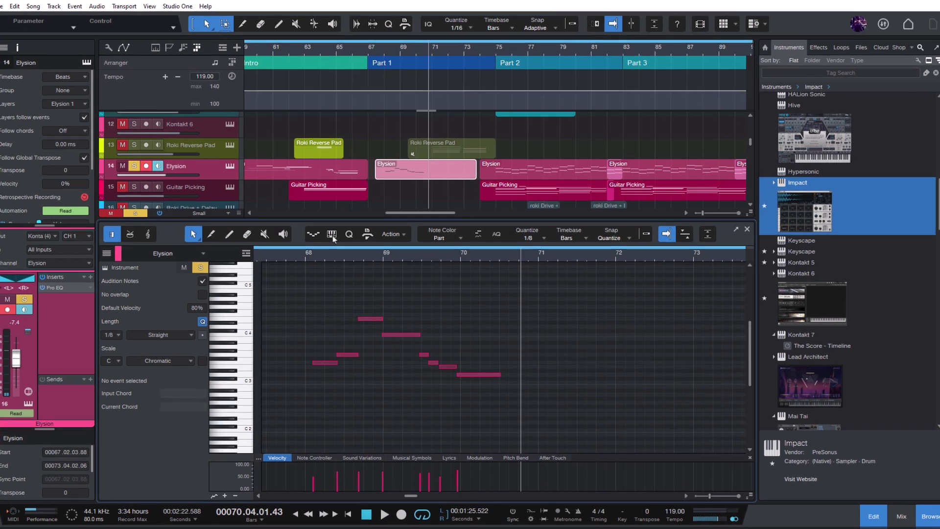
click(335, 239)
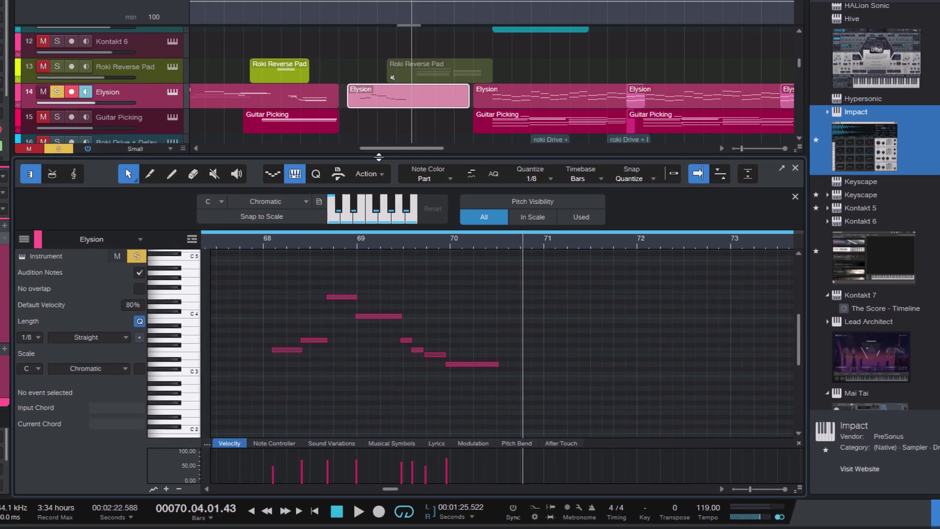
Enlarge the note editor, set the scale to Major and turn on Snap to Scale
drag(378, 157, 378, 117)
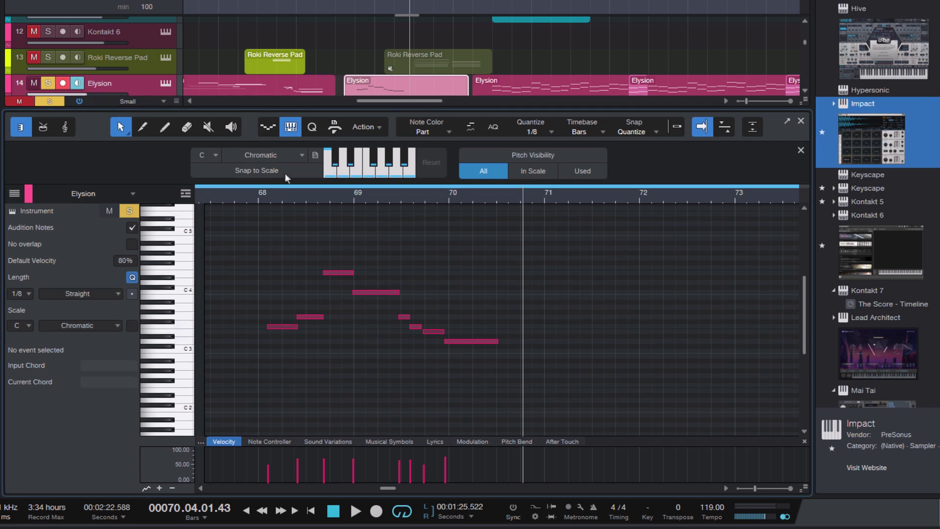
click(263, 154)
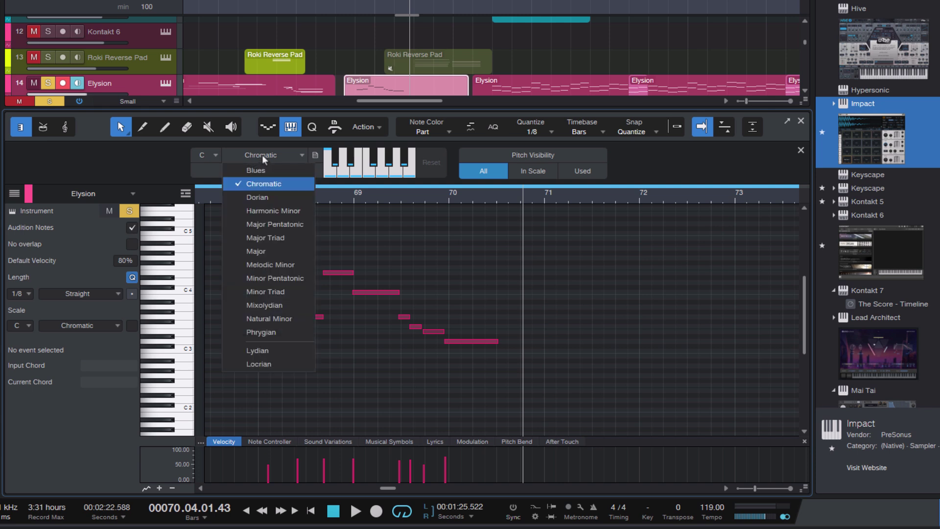
click(263, 249)
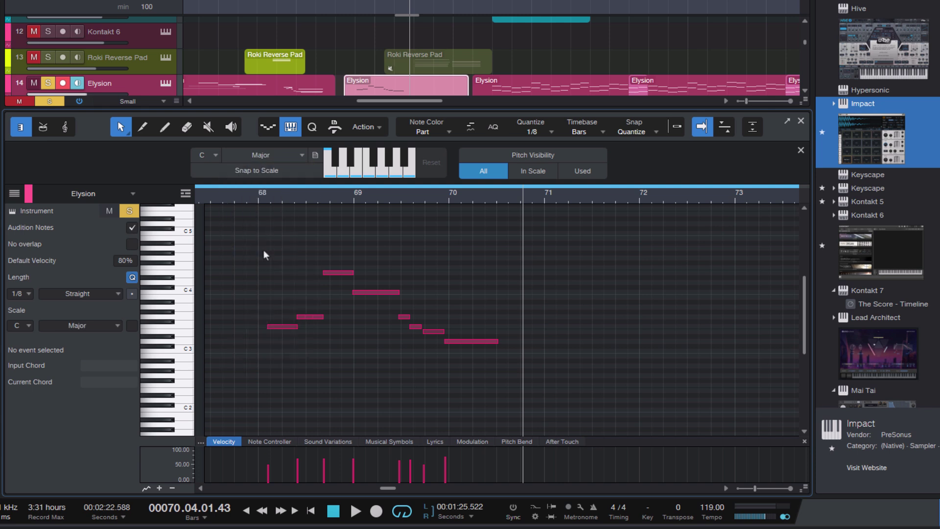
click(270, 169)
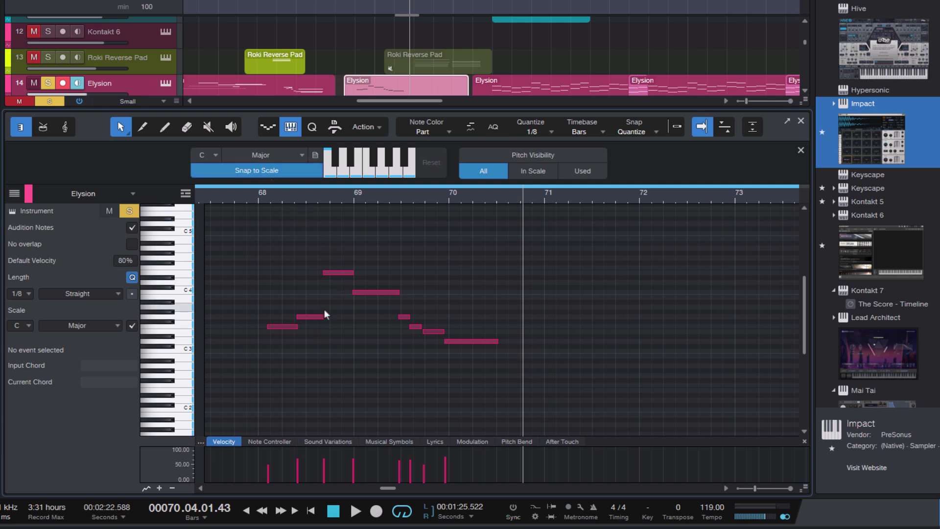
Undo the note move back to its original pitch and clear the selection
scroll(324, 309, up, 1)
drag(339, 283, 342, 302)
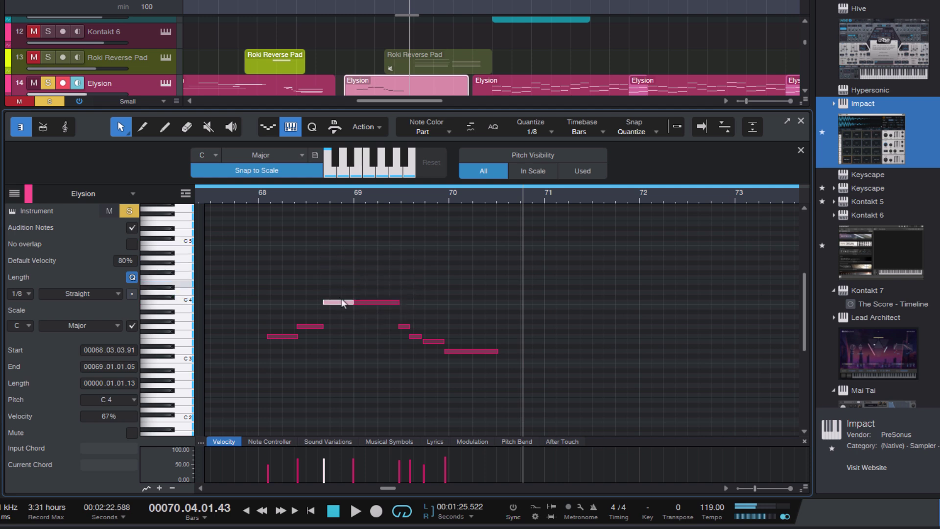
key(ctrl+z)
click(544, 257)
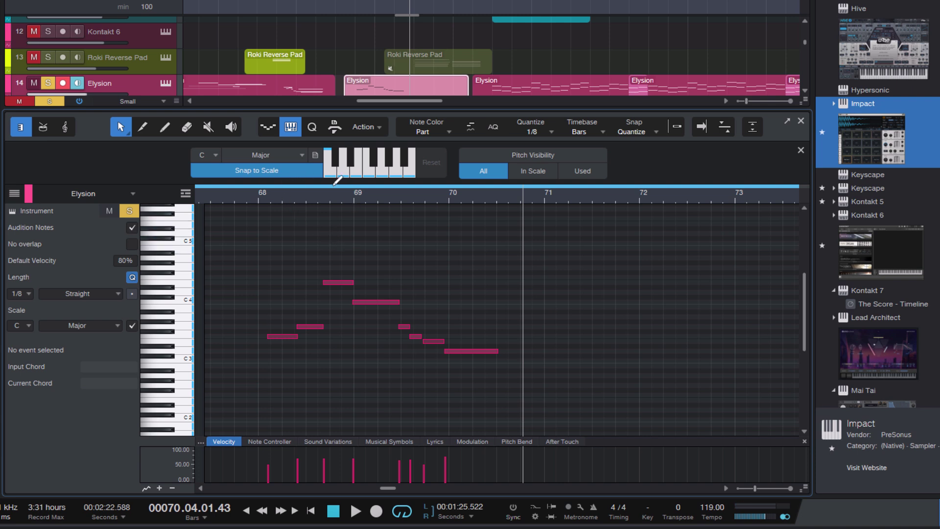
Remove D, E, F#, G, A and B from the C scale
click(345, 173)
click(374, 162)
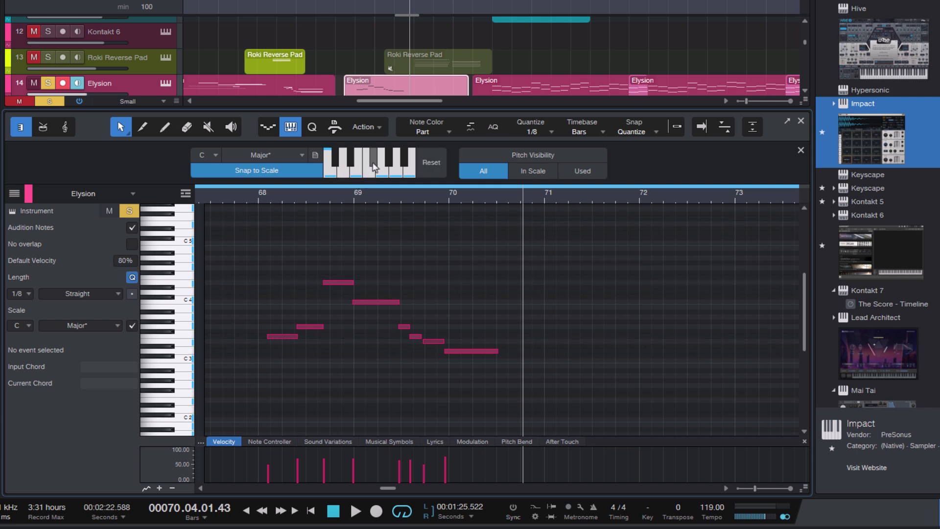
click(375, 164)
click(382, 171)
click(396, 172)
click(407, 176)
click(356, 177)
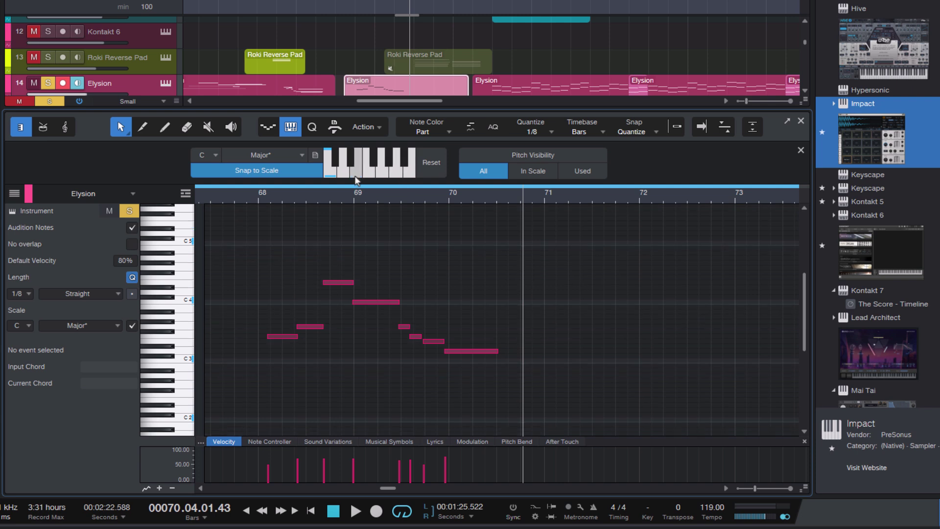
Keep C as root, add D, F, G# and A, then open the scale preset options
click(210, 154)
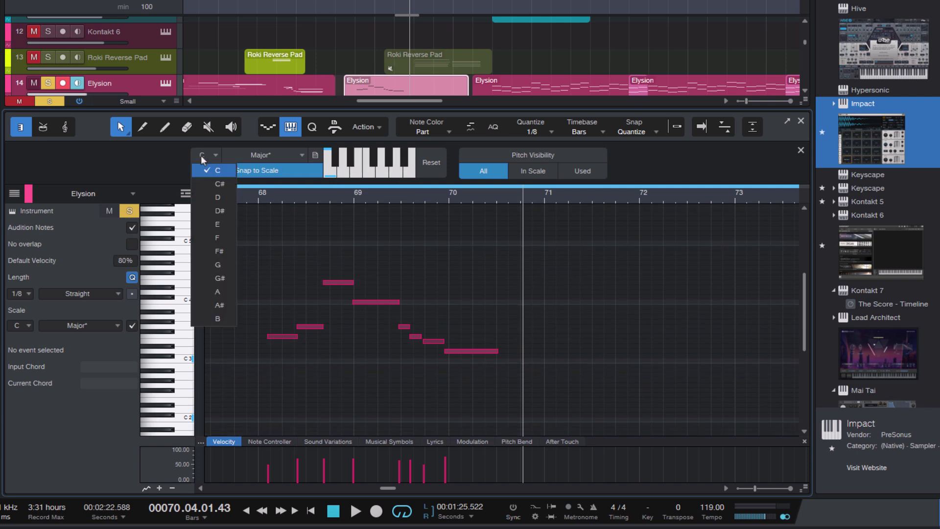
click(214, 170)
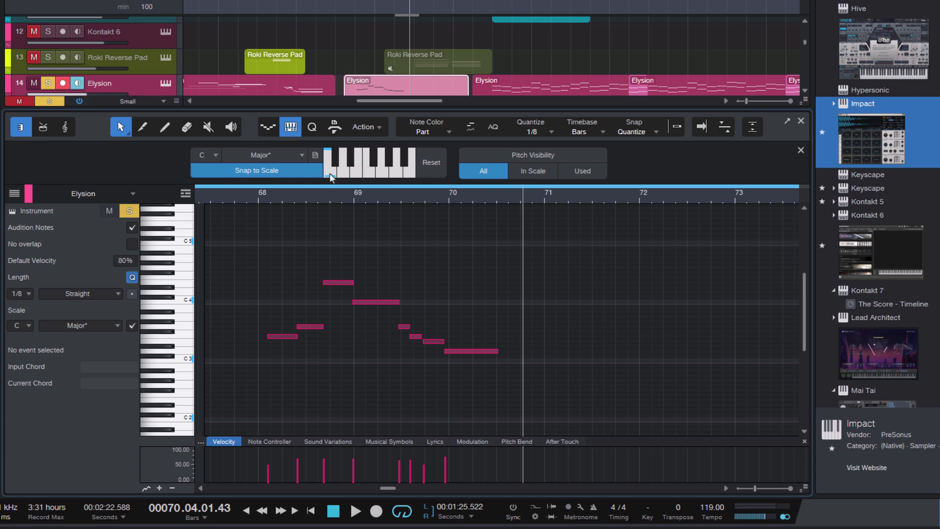
click(344, 172)
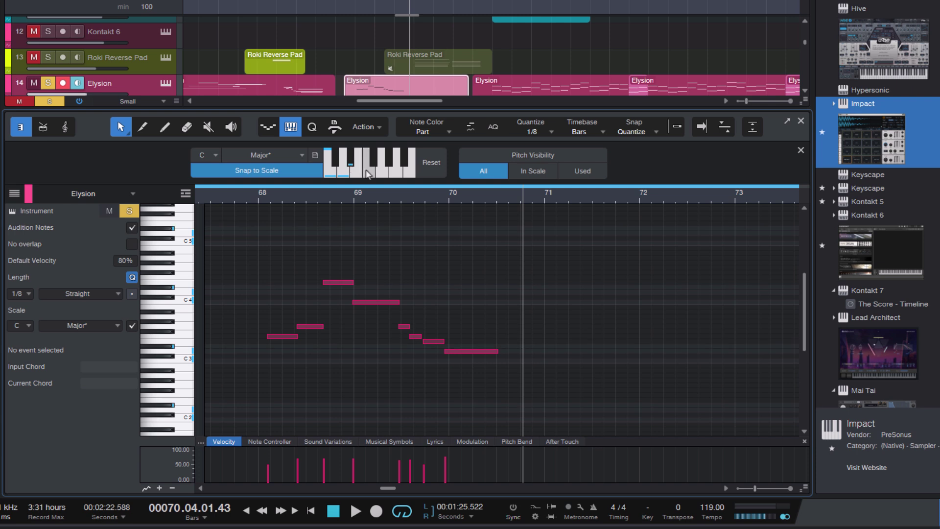
click(368, 173)
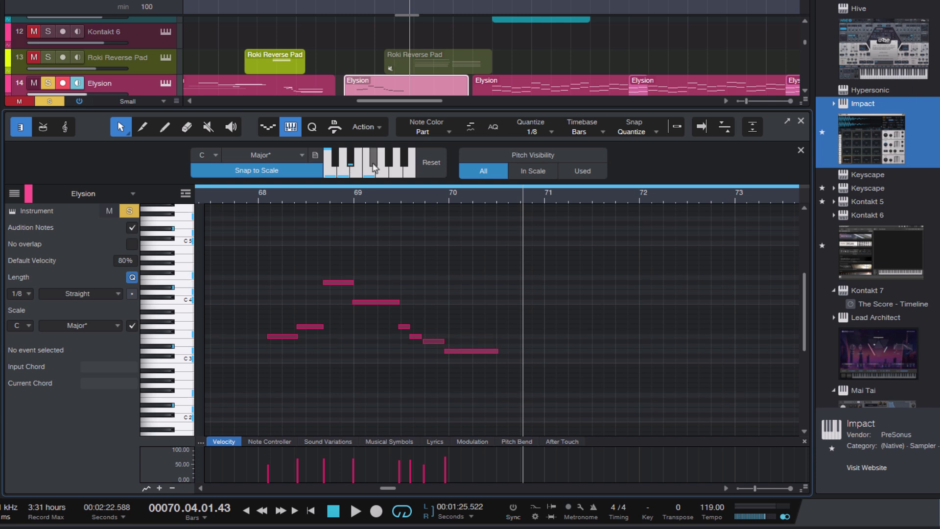
click(389, 169)
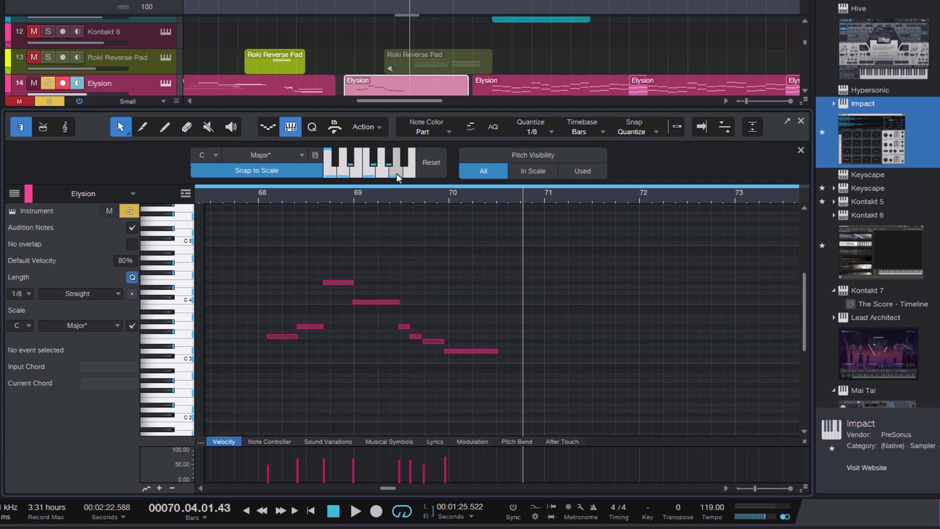
click(396, 176)
scroll(354, 248, up, 1)
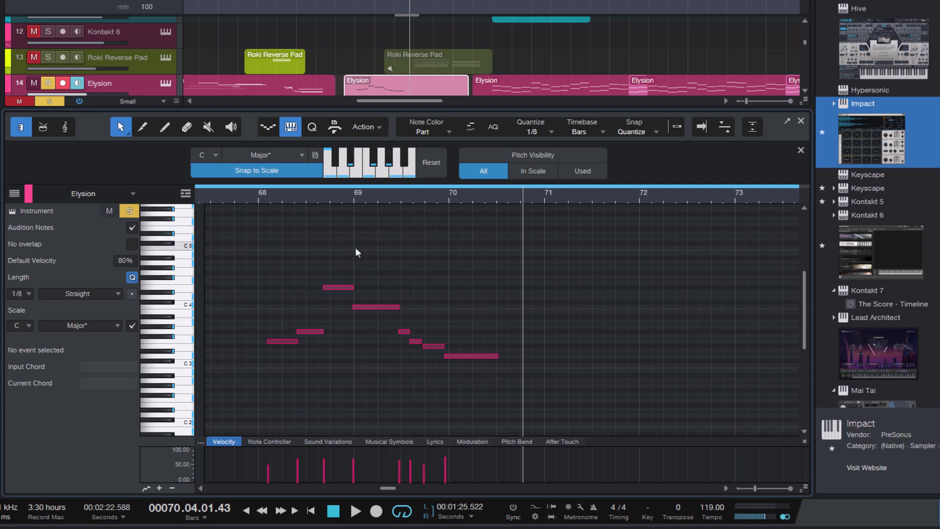
click(315, 154)
Store the custom scale as a preset named Diminished
click(348, 178)
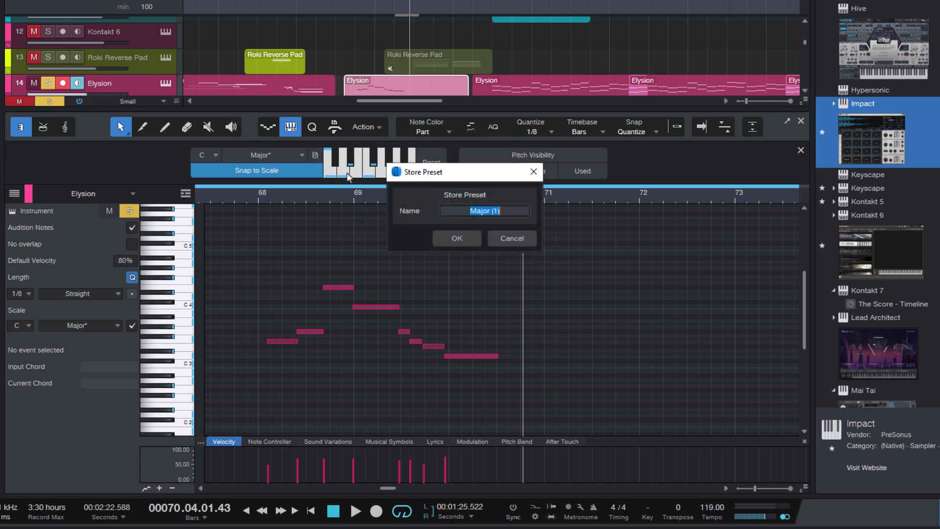
text(Diminished)
key(Return)
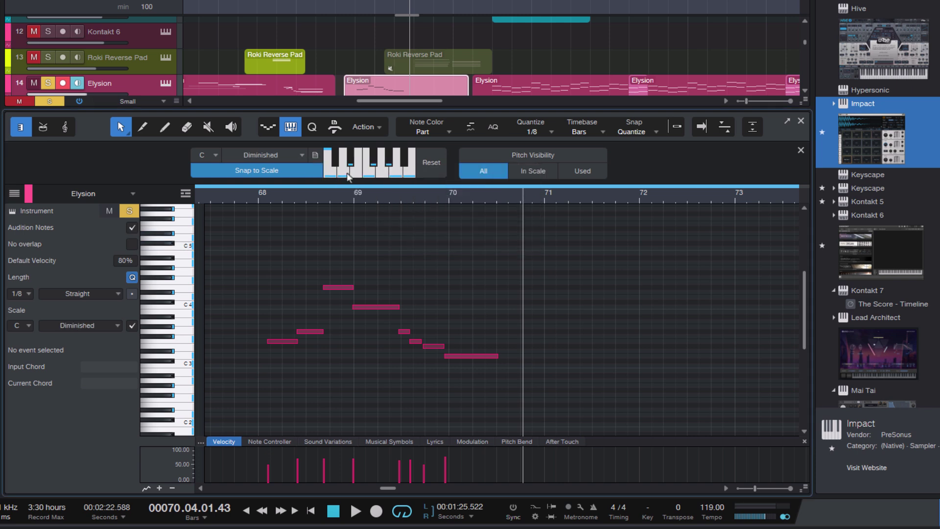
Confirm Diminished in the scale lists and toggle the scale settings bar off and on
click(293, 153)
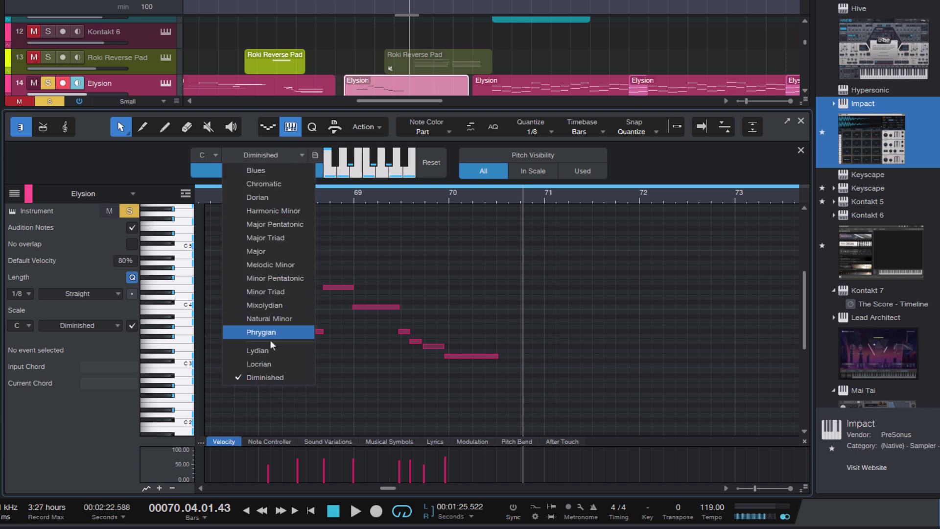
click(212, 340)
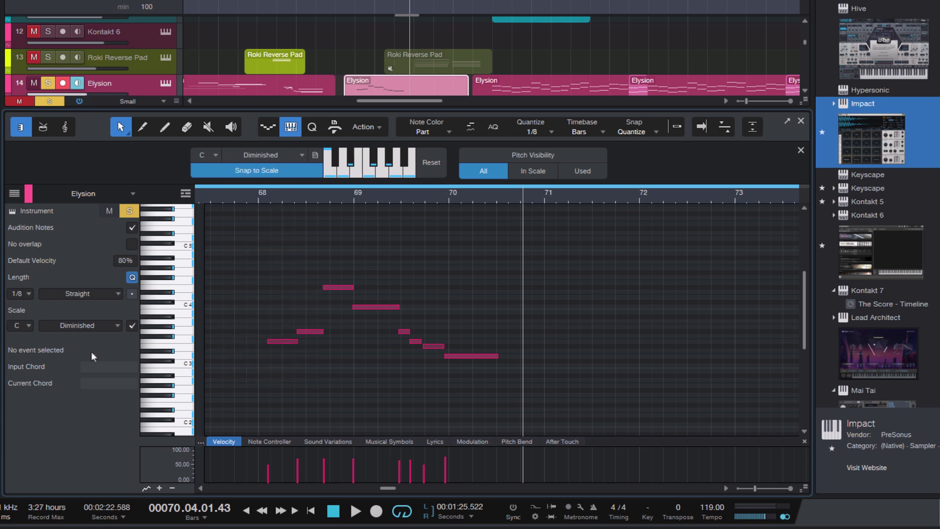
click(84, 325)
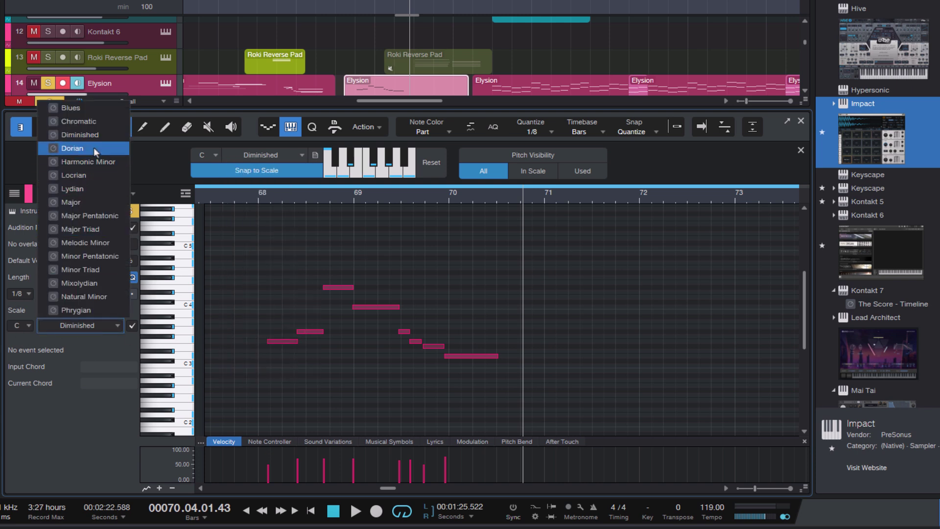
click(76, 437)
click(297, 137)
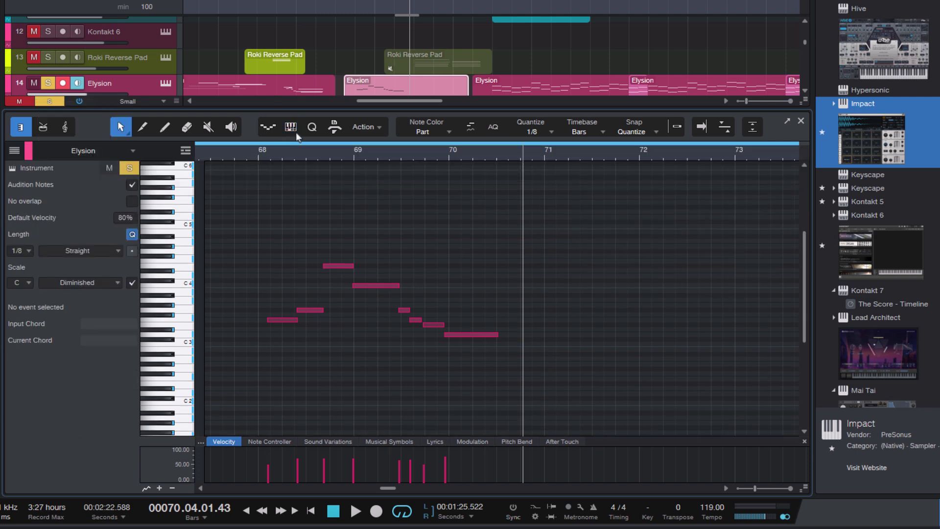
click(296, 131)
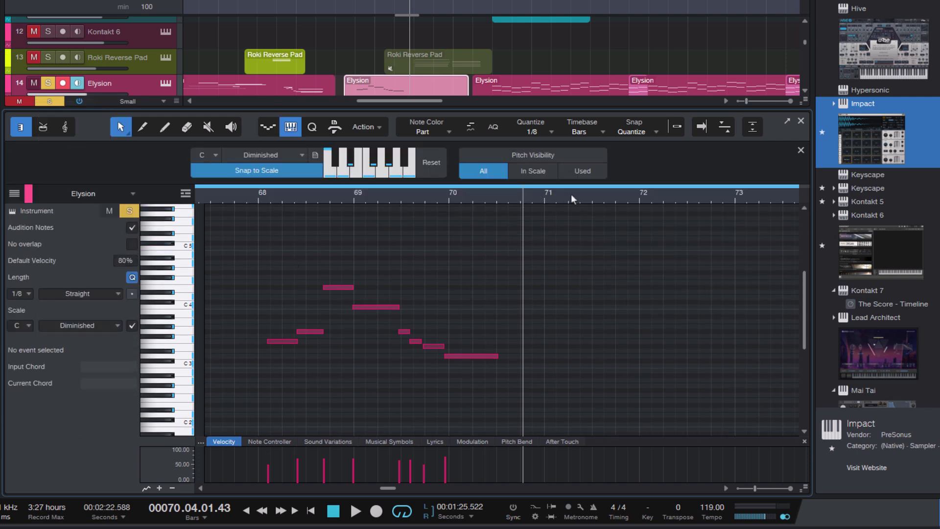
Show in-scale pitches only and draw an ascending note run up to D6 after bar 69
key(e)
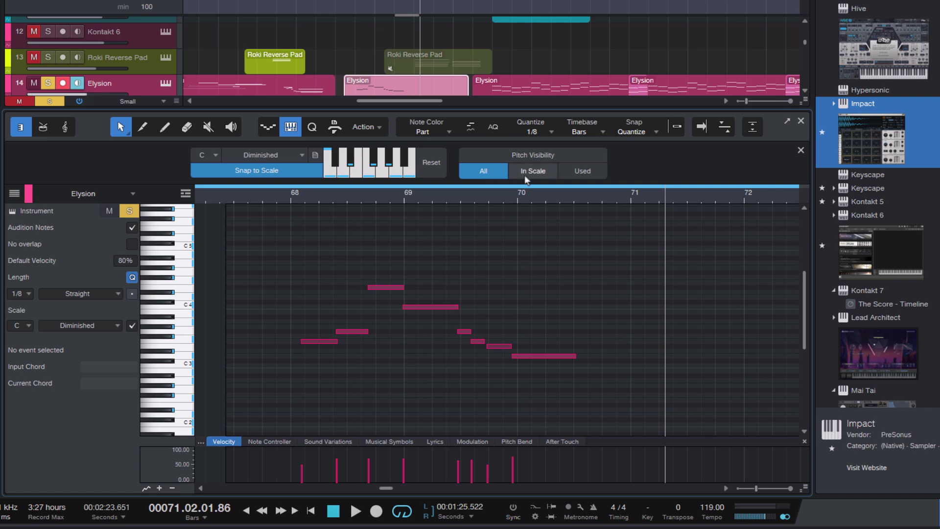
click(537, 179)
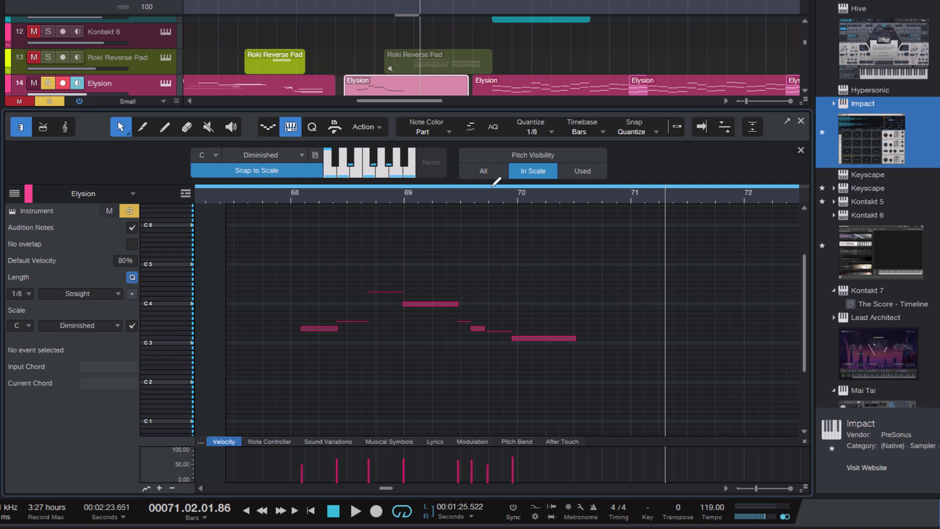
click(408, 255)
click(424, 245)
drag(439, 240, 450, 239)
click(451, 235)
click(464, 230)
click(474, 220)
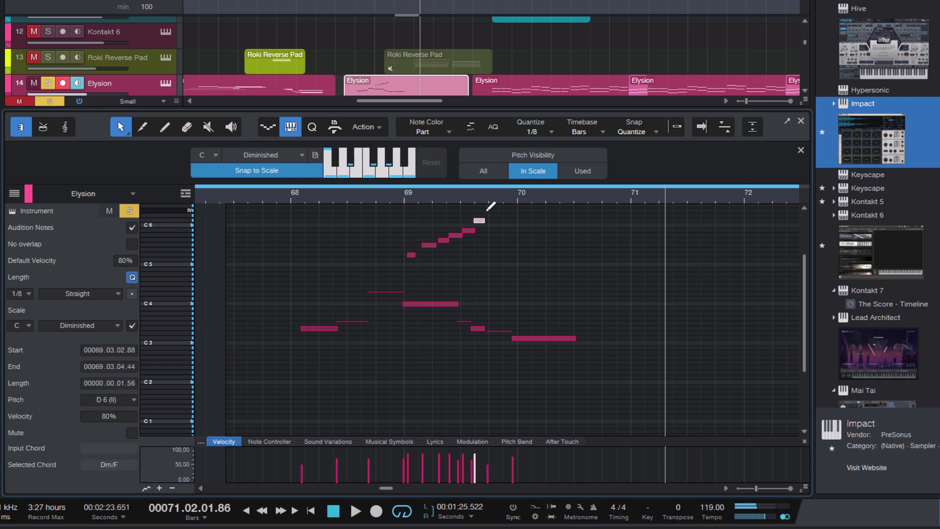
drag(488, 210, 509, 211)
click(539, 255)
Set Pitch Visibility back to All and scroll through the melody
scroll(458, 289, up, 1)
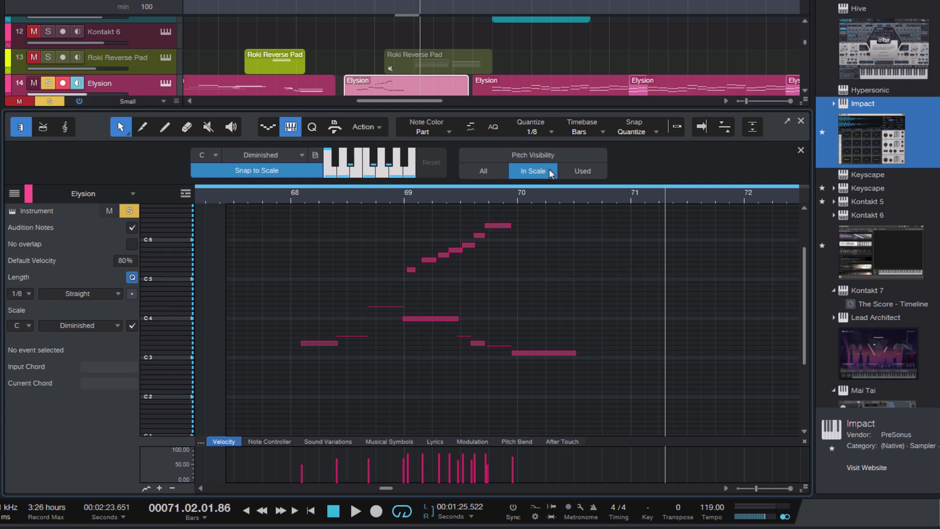
click(485, 175)
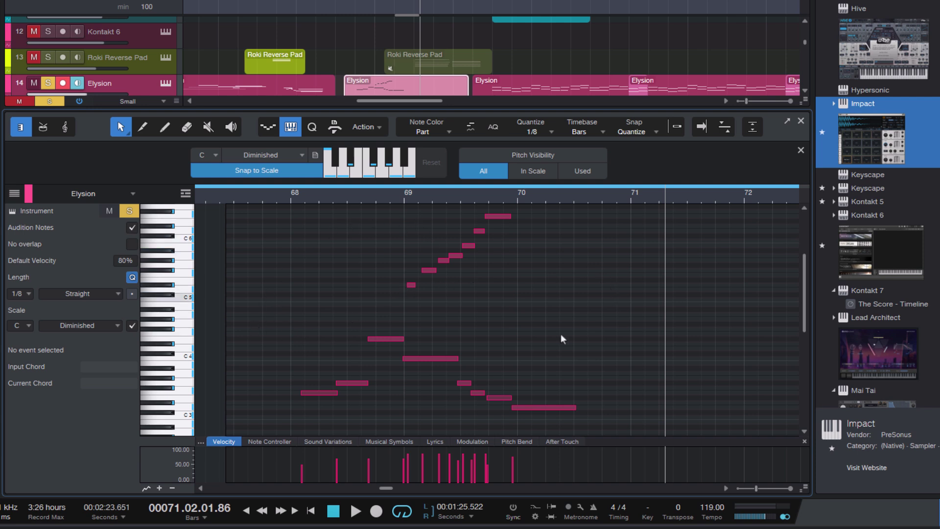
scroll(349, 324, down, 1)
scroll(344, 319, up, 1)
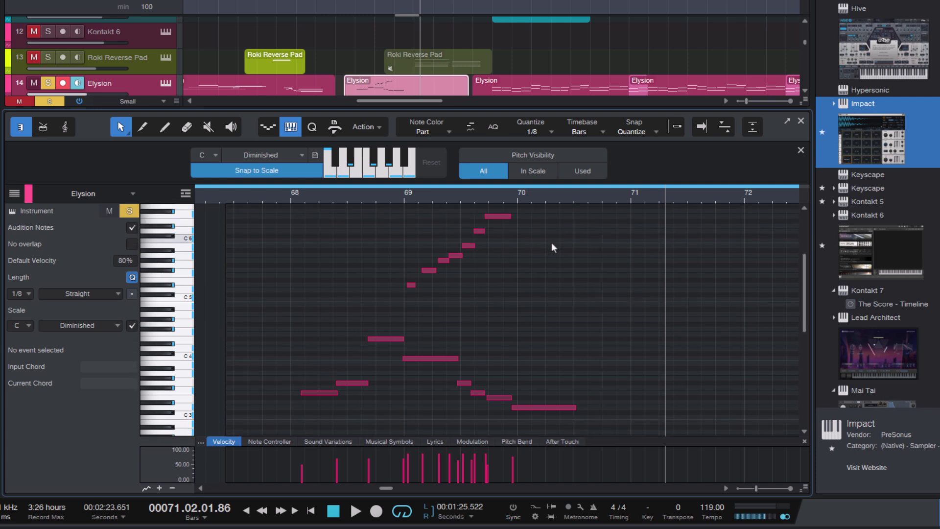
scroll(552, 242, down, 1)
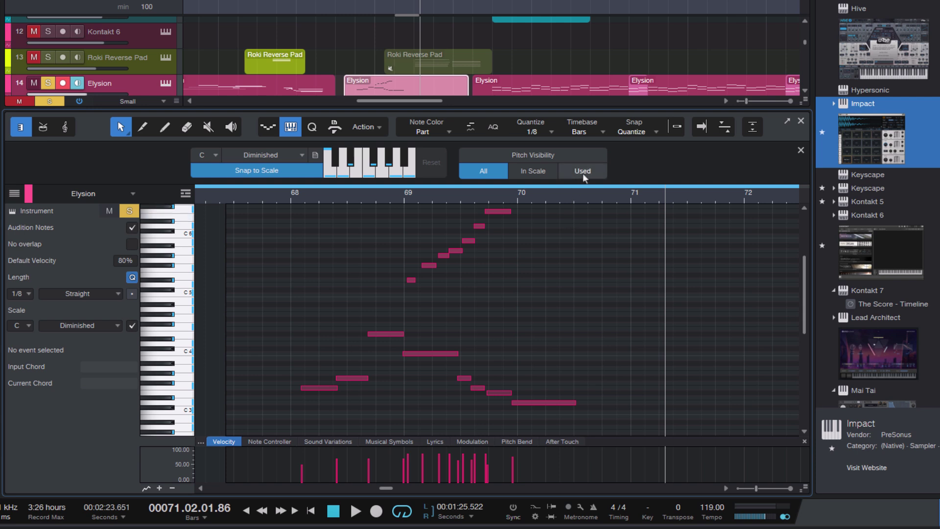
Set Pitch Visibility to show only the Used pitches
click(597, 172)
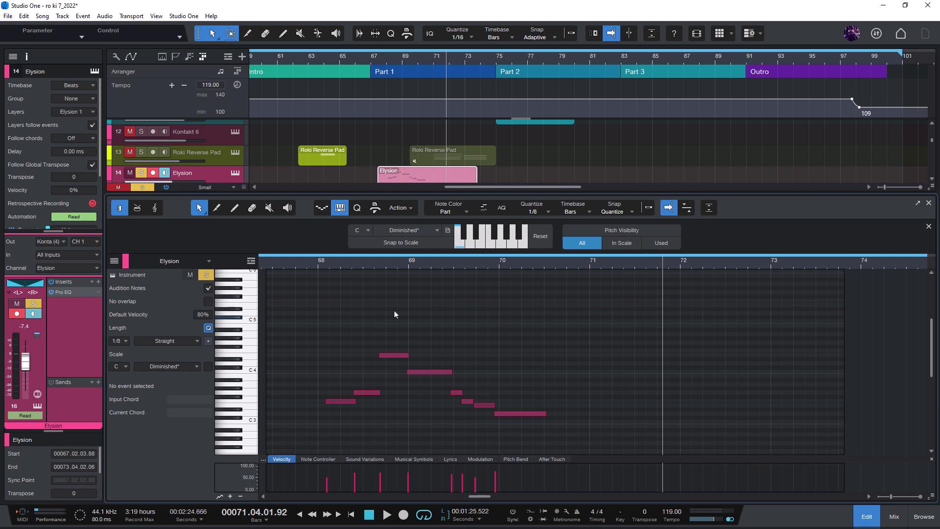
Set the Elysion part's scale to C Lydian in the harmony tools
click(375, 208)
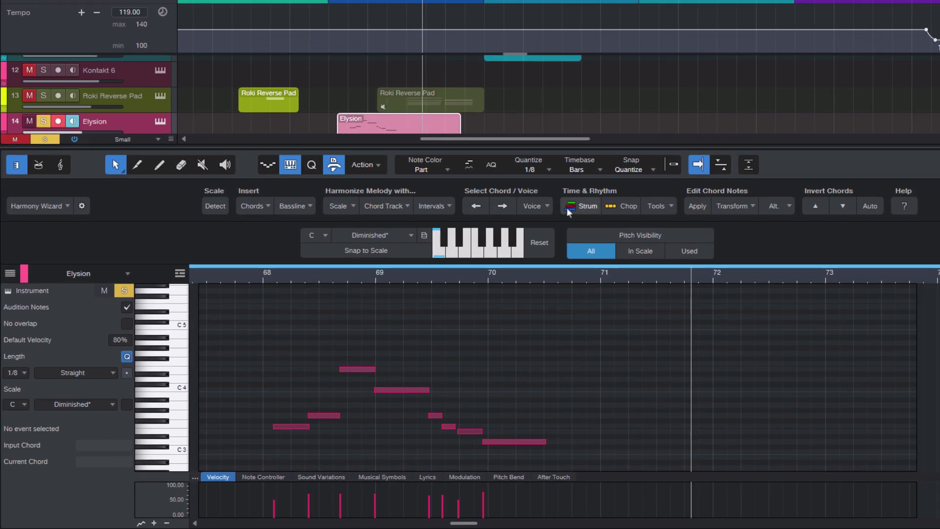
scroll(344, 314, down, 1)
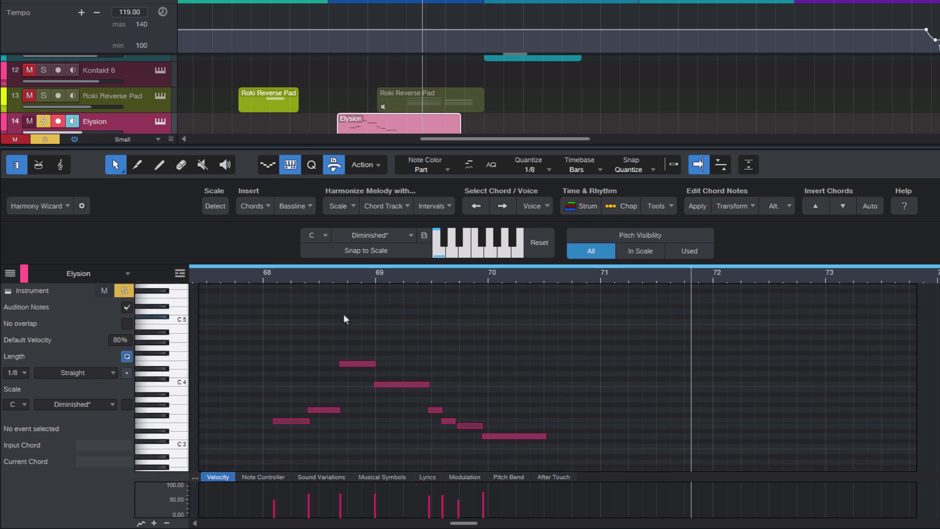
scroll(344, 316, up, 1)
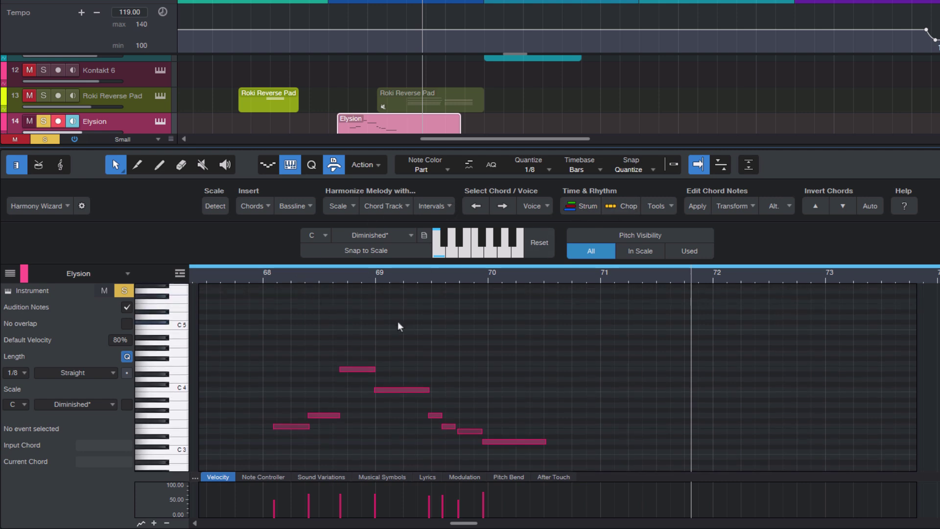
scroll(398, 321, down, 6)
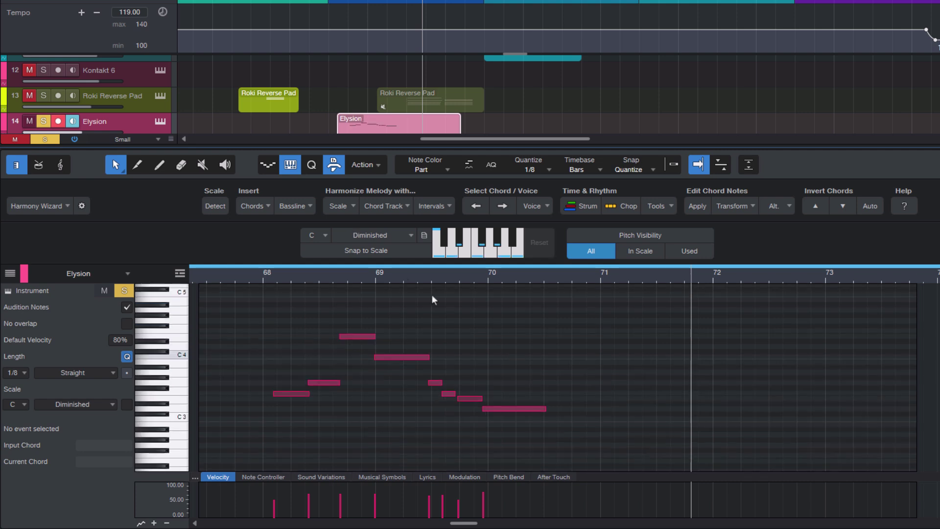
click(374, 234)
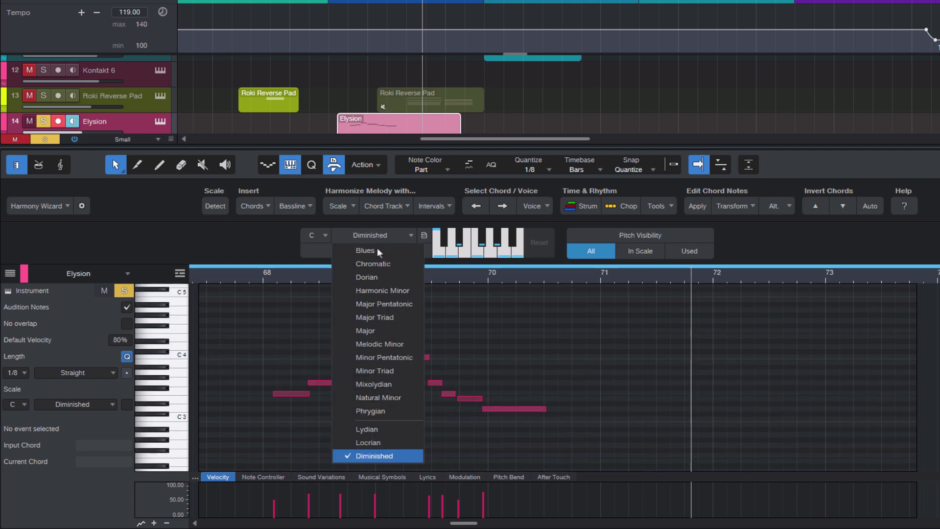
click(385, 429)
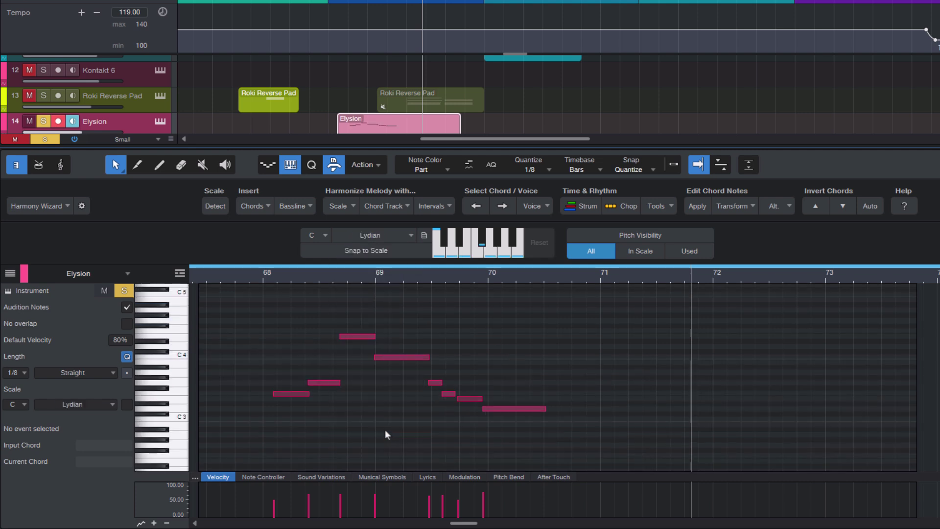
Harmonize the melody by stacking a simple triad above each note in the scale
click(342, 207)
mouse_move(421, 266)
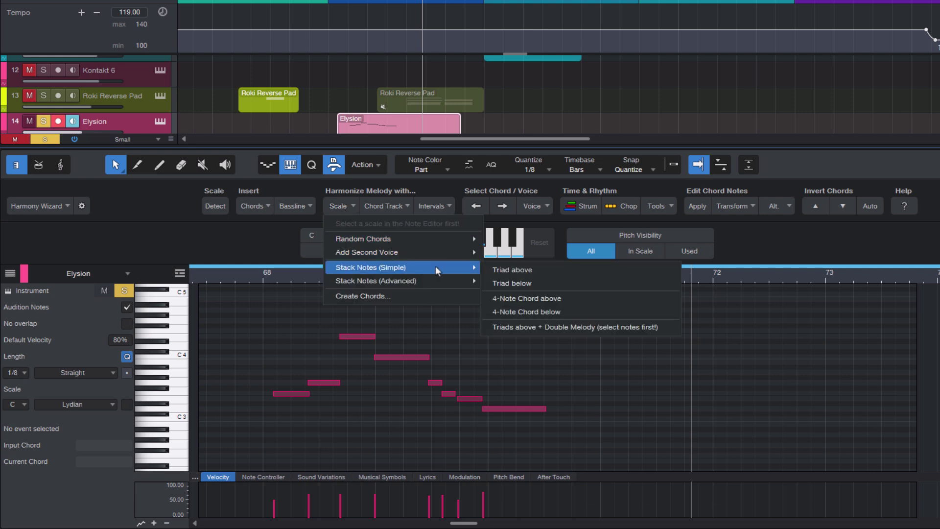
click(538, 271)
scroll(619, 383, up, 1)
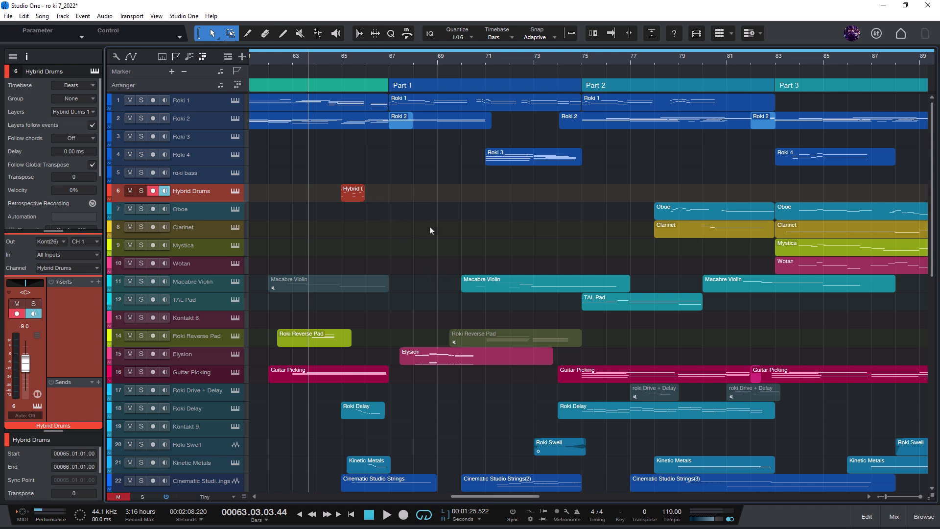
Make the arrangement tracks taller, zoom in around the playhead, and select the Hybrid Drums event
key(shift+e)
key(e)
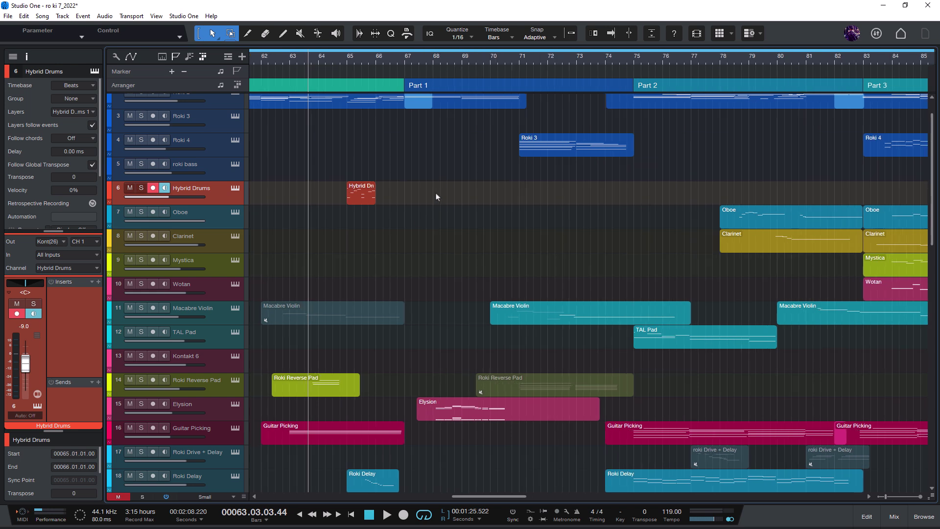
click(368, 202)
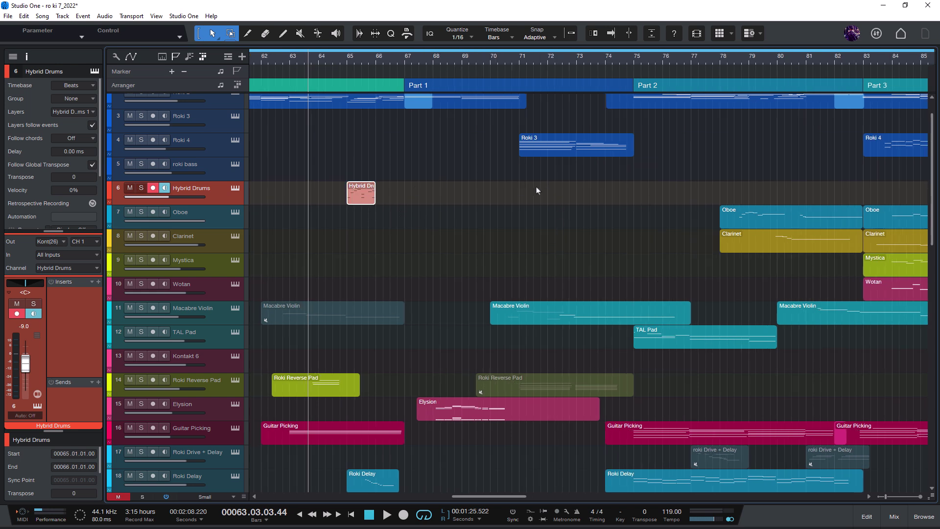
scroll(399, 238, up, 2)
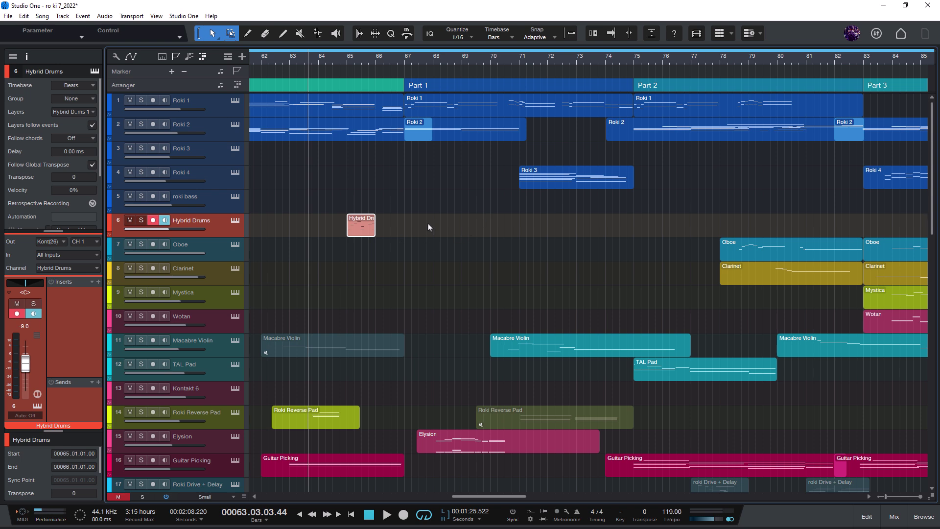
Turn on Loop for the Hybrid Drums event
right_click(356, 232)
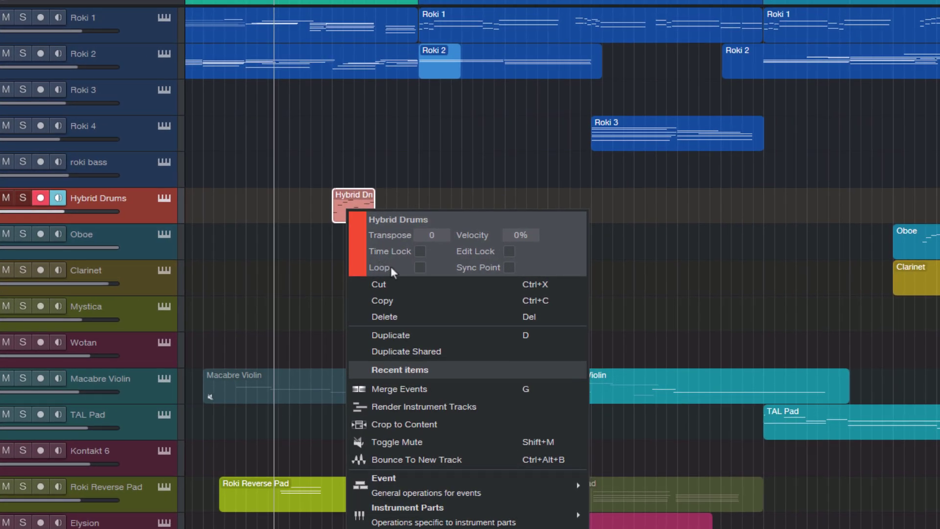
click(420, 267)
key(Escape)
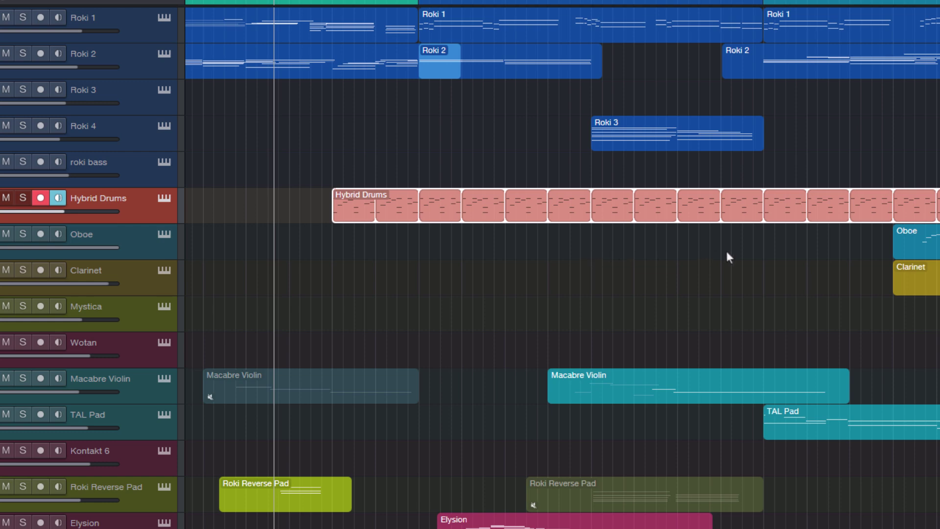
Move the playhead to bar 72 and draw a long low note in the Hybrid Drums pattern
key(w)
key(w)
key(w)
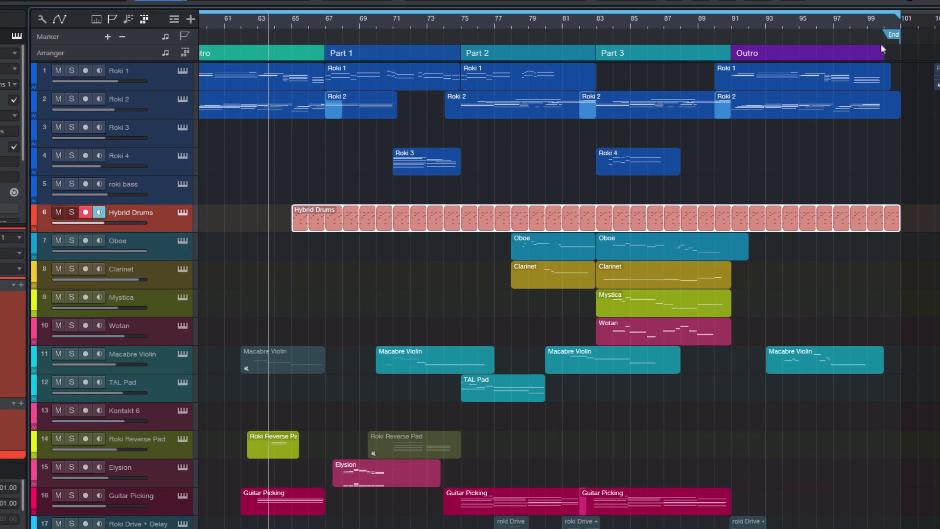
key(e)
key(e)
key(e)
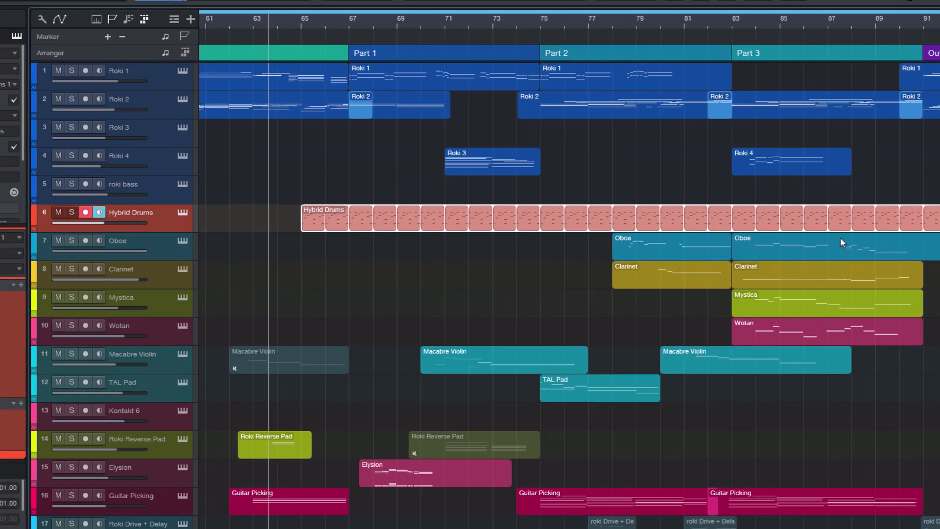
click(632, 24)
key(e)
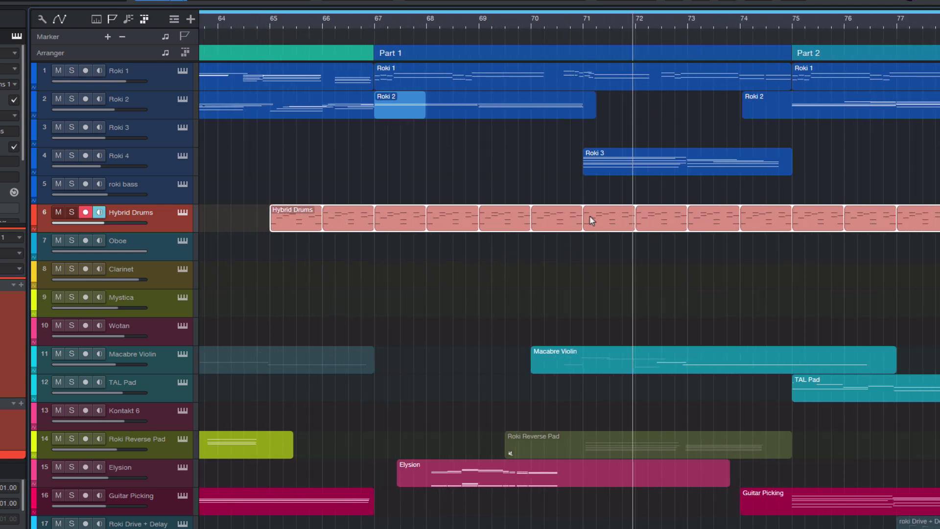
double_click(315, 227)
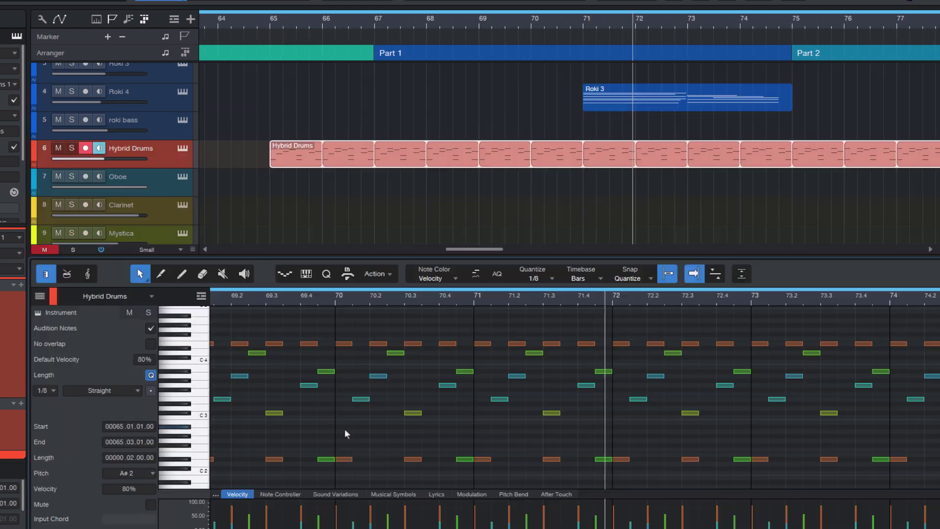
mouse_move(343, 427)
mouse_down()
mouse_move(457, 431)
mouse_move(387, 431)
mouse_move(428, 430)
mouse_move(420, 430)
mouse_up()
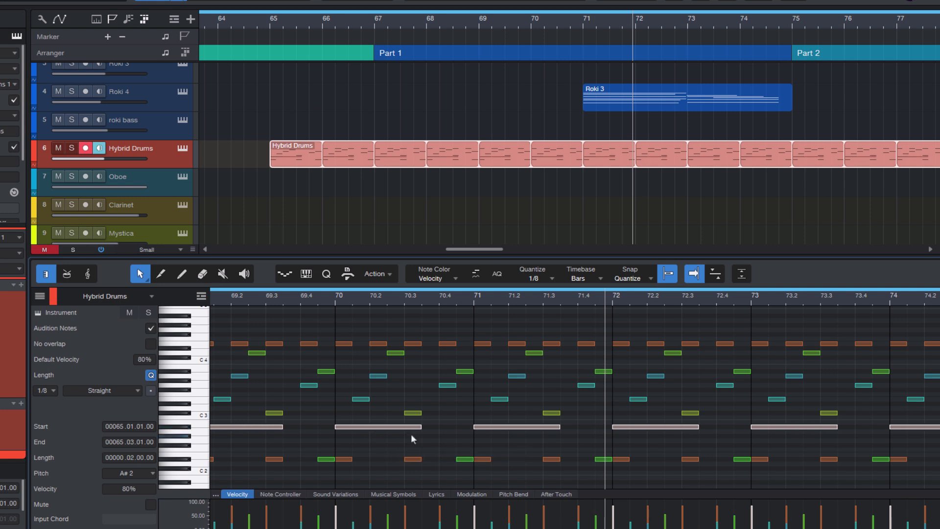
click(411, 433)
Close the note editor and turn Loop off for the Hybrid Drums event
key(F2)
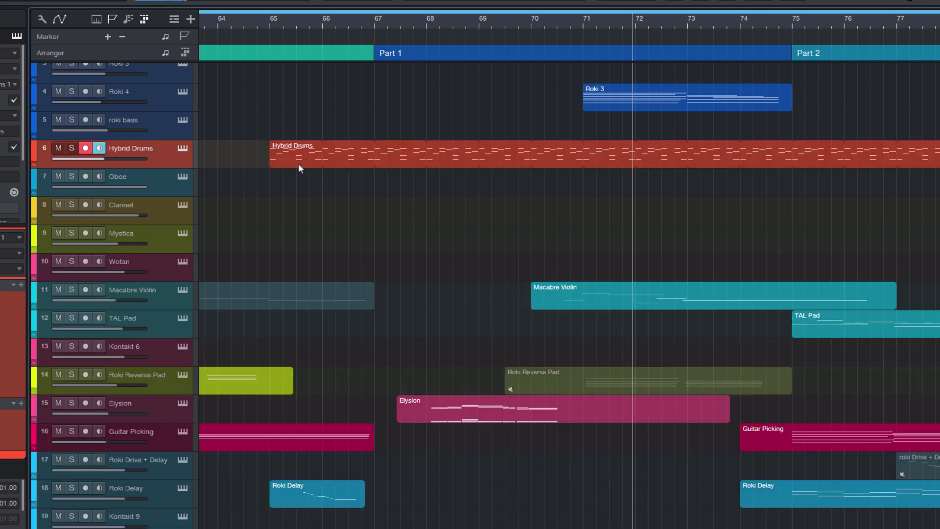
right_click(298, 163)
click(360, 207)
key(Escape)
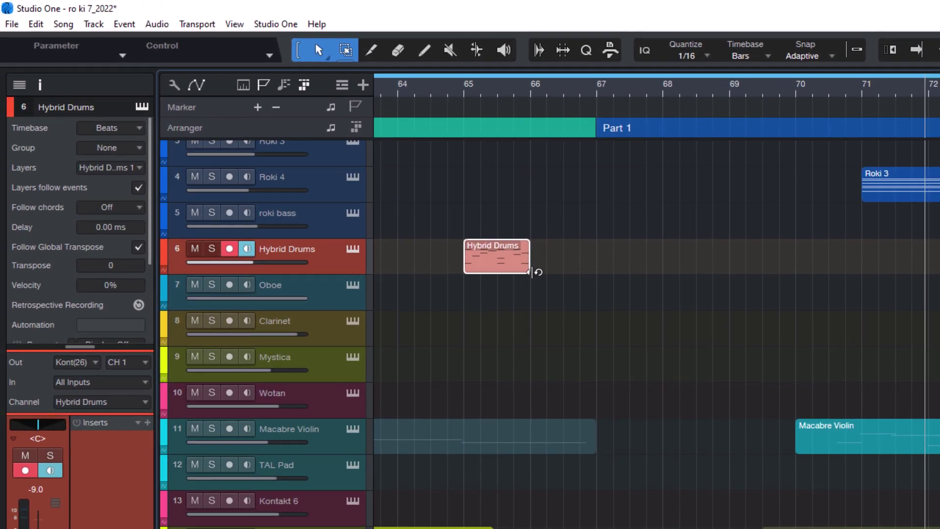
Repeat the Hybrid Drums event 12 times to end at bar 77, then select all repeats
drag(532, 271, 848, 284)
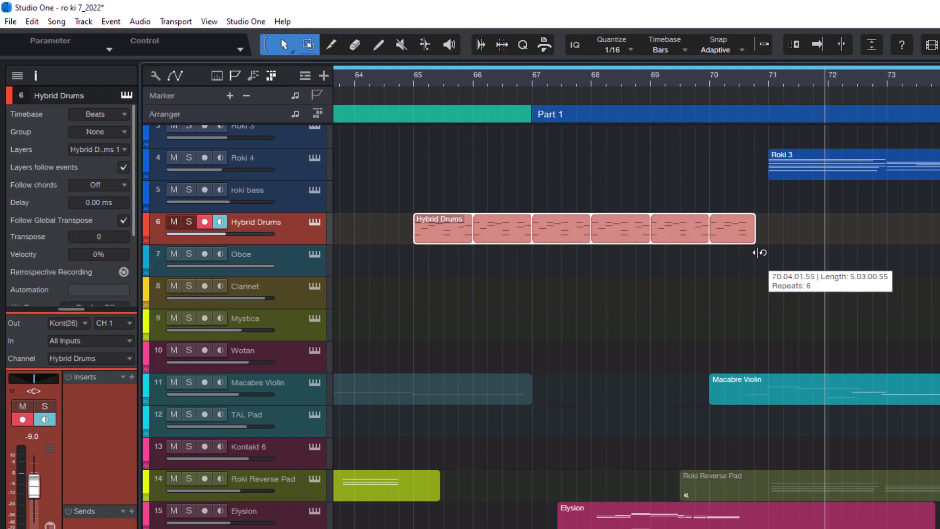
drag(759, 252, 939, 254)
drag(810, 191, 841, 192)
click(486, 264)
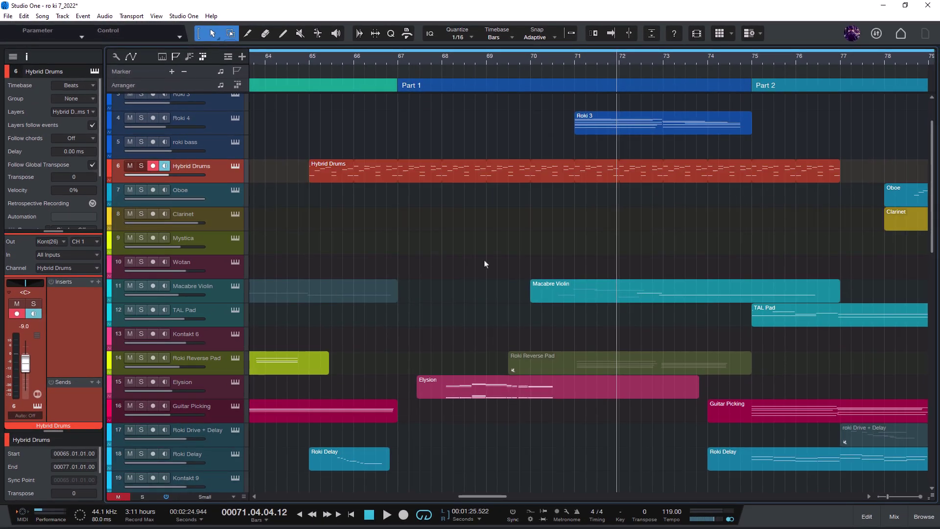
scroll(605, 206, up, 3)
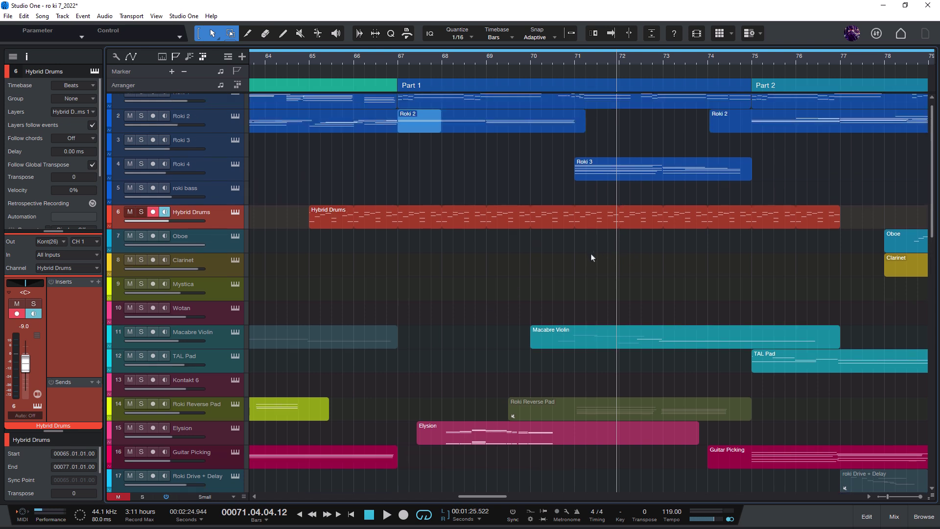
scroll(622, 226, up, 1)
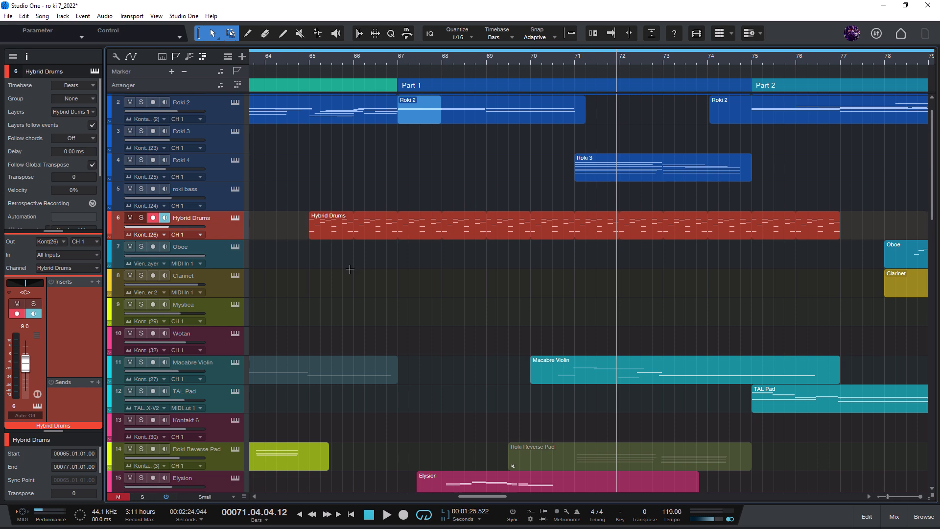
click(371, 223)
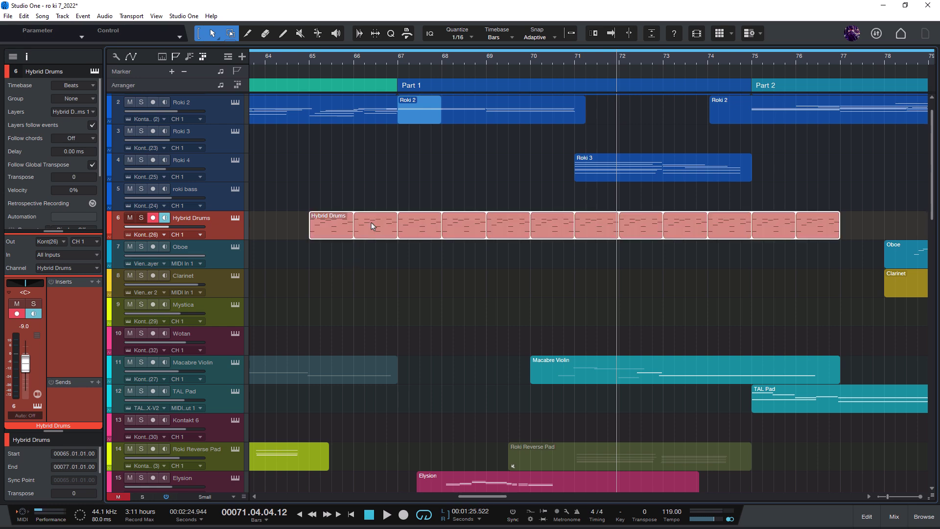
Render the selected Hybrid Drums repeats into one continuous event
right_click(371, 222)
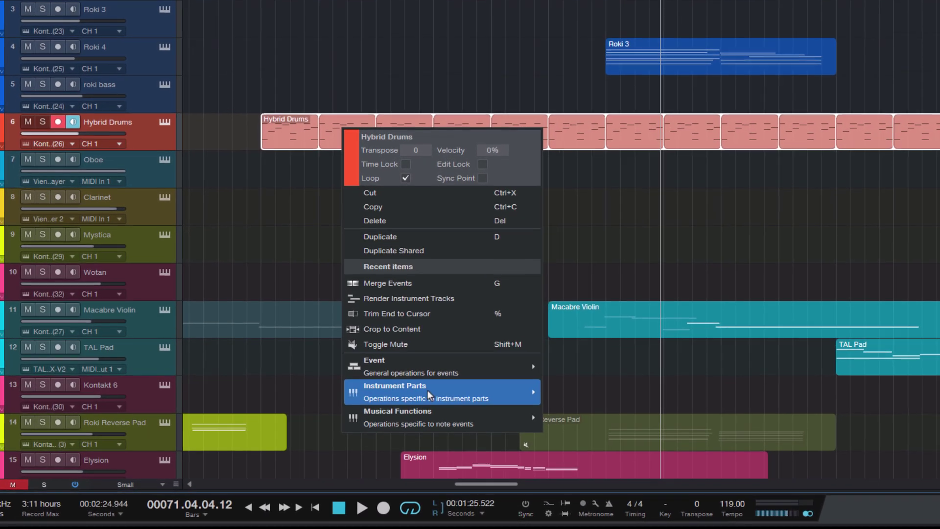
mouse_move(431, 396)
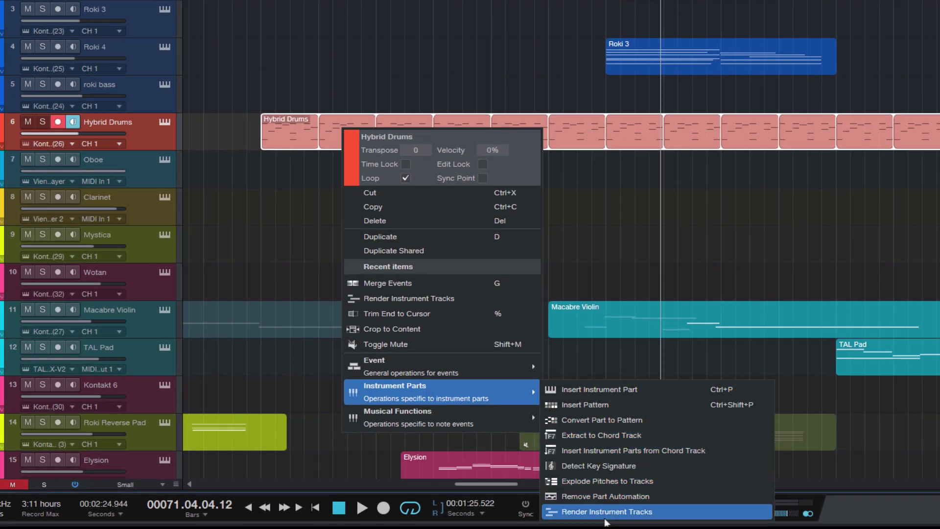
click(709, 519)
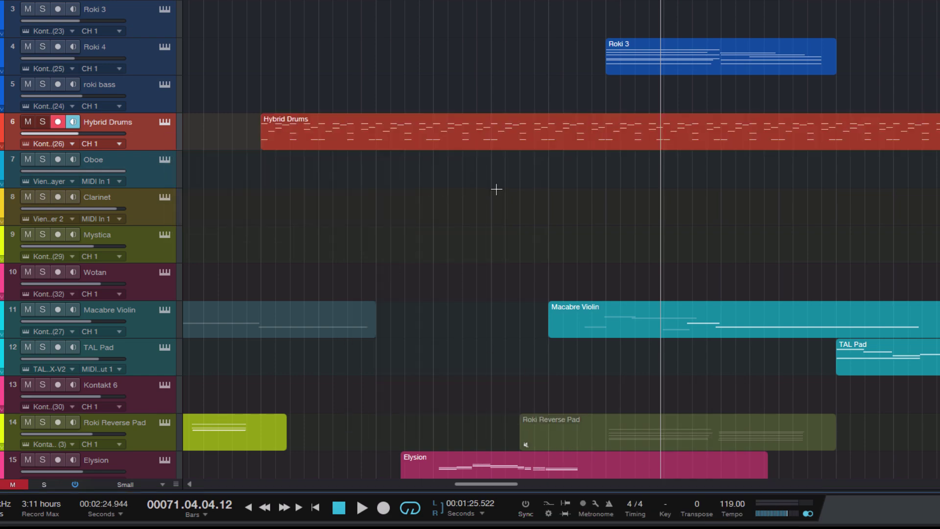
Try a long note from bar 70.4 to 73.2 in the rendered event, undo it, and reselect the event
double_click(451, 142)
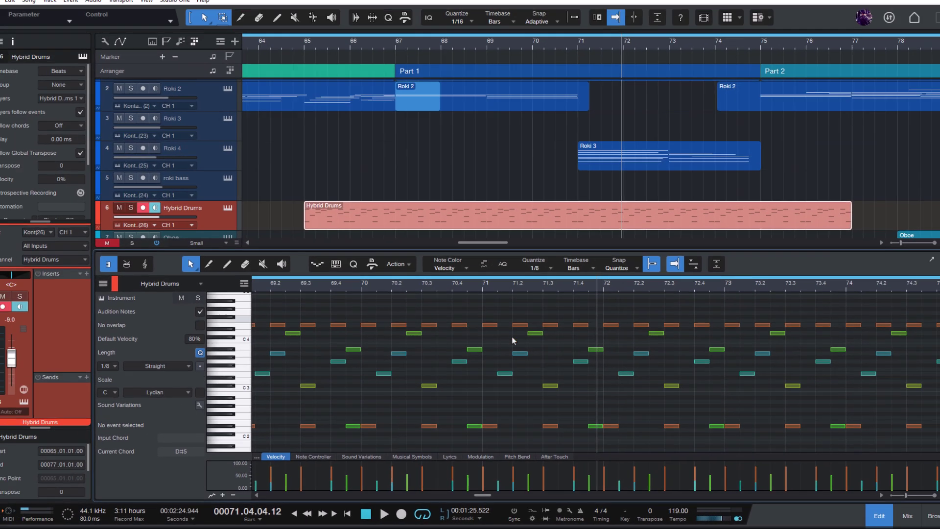
drag(468, 309, 762, 310)
key(ctrl+z)
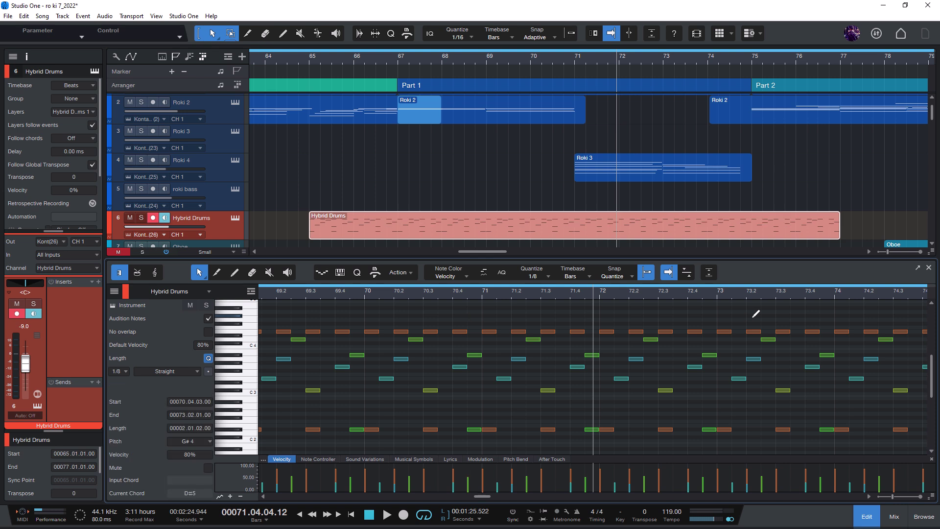
key(F2)
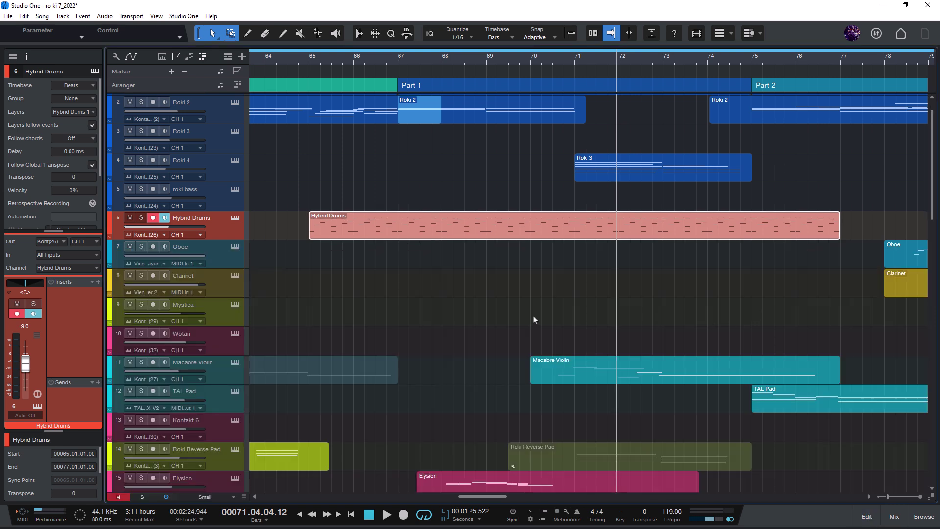
click(533, 320)
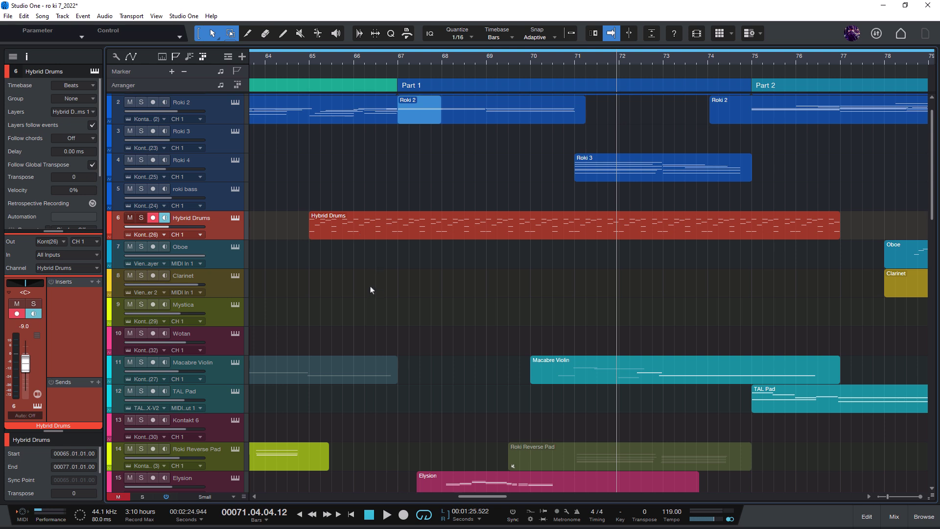
click(420, 238)
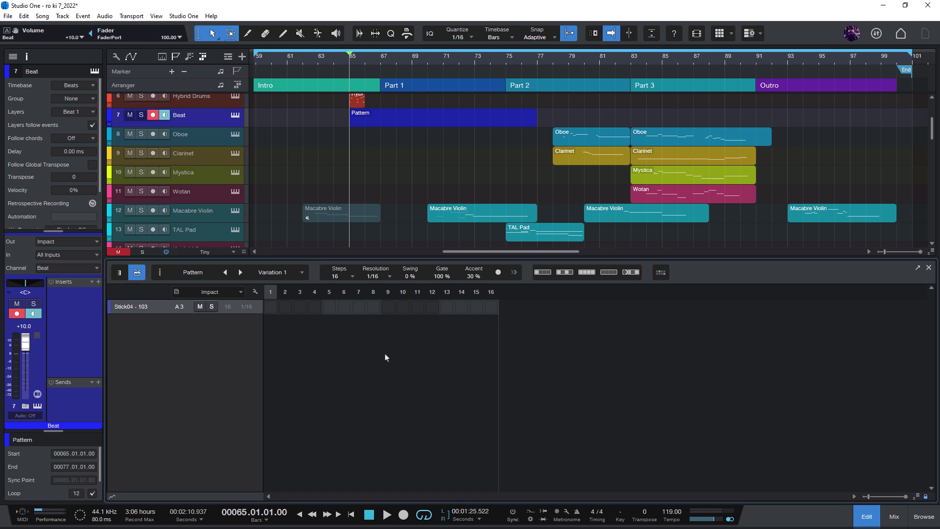
Add the Snareroll04 - 101 sample to Impact as a new drum row
key(alt+Tab)
drag(294, 278, 322, 352)
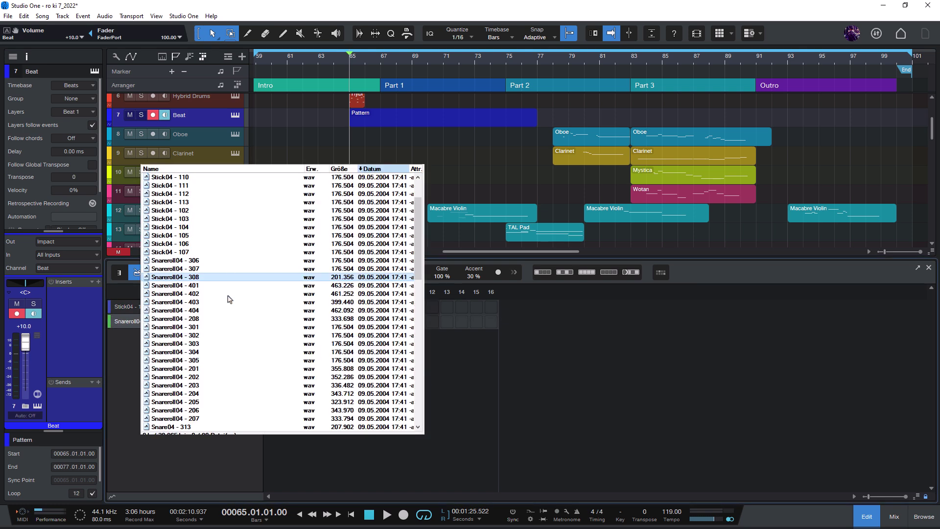
scroll(230, 301, down, 2)
drag(214, 313, 348, 400)
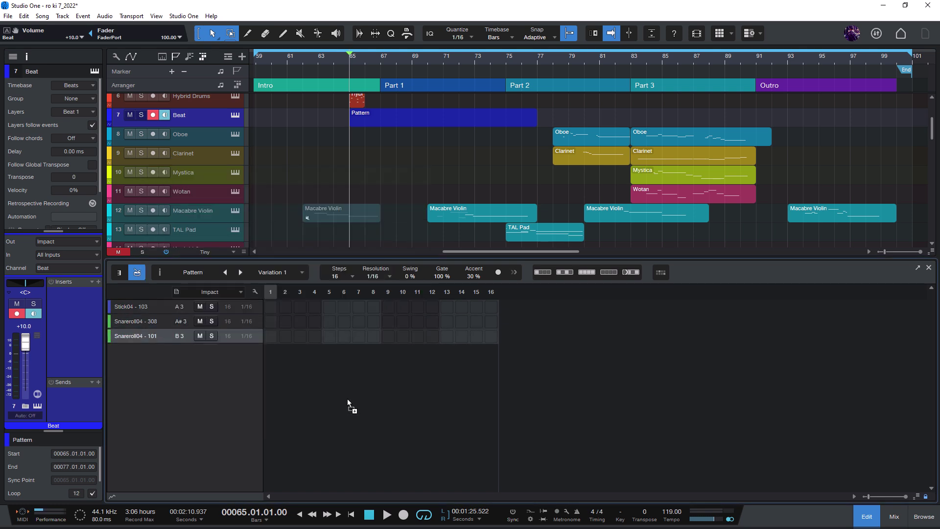
scroll(294, 346, down, 2)
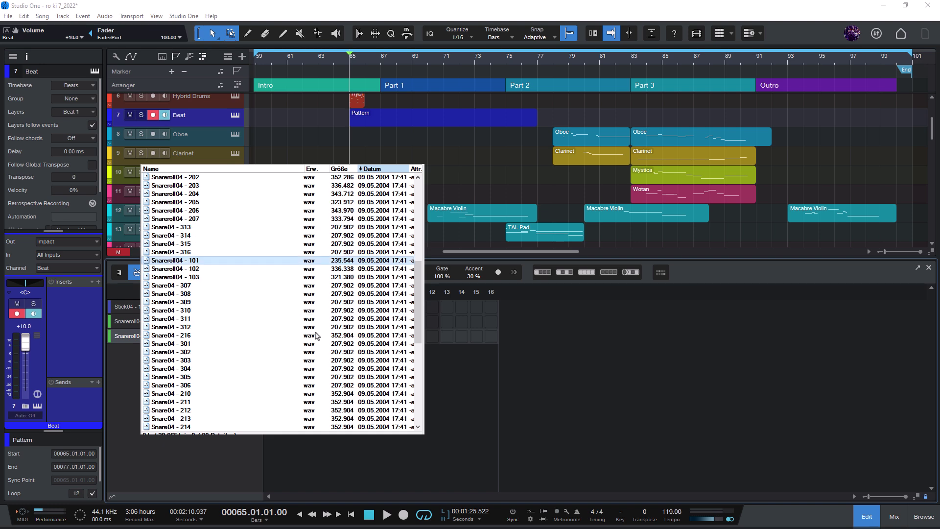
Open the kick04 folder and replace the Stick04 - 103 sample with kick04 - 315
key(BackSpace)
key(Up)
key(Up)
key(Return)
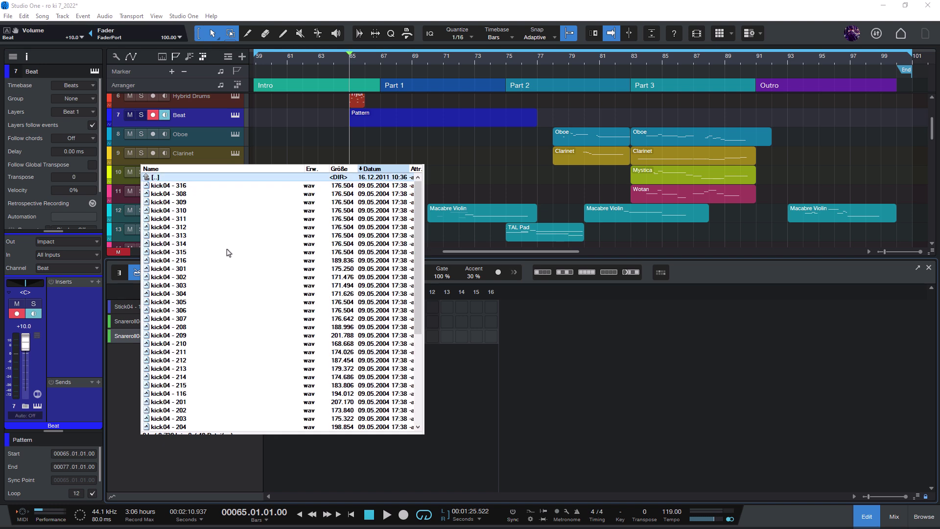
drag(227, 252, 242, 386)
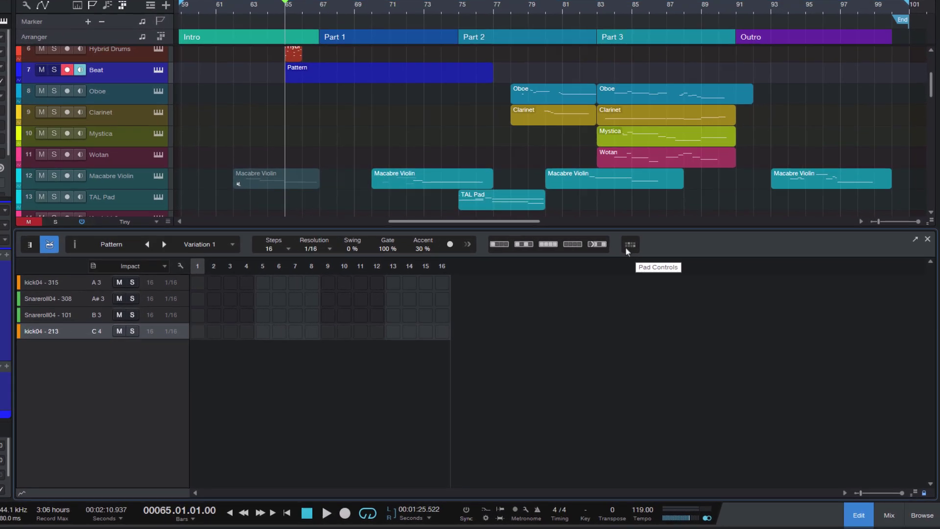
Show and enlarge the sampler pads, then audition the Stick04, kick04 and Snareroll04 pads
click(661, 273)
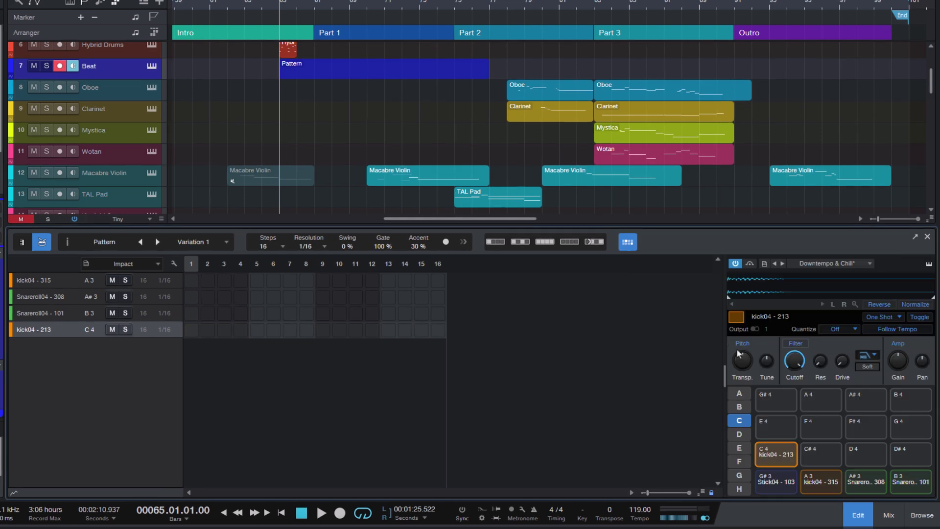
drag(723, 368, 589, 372)
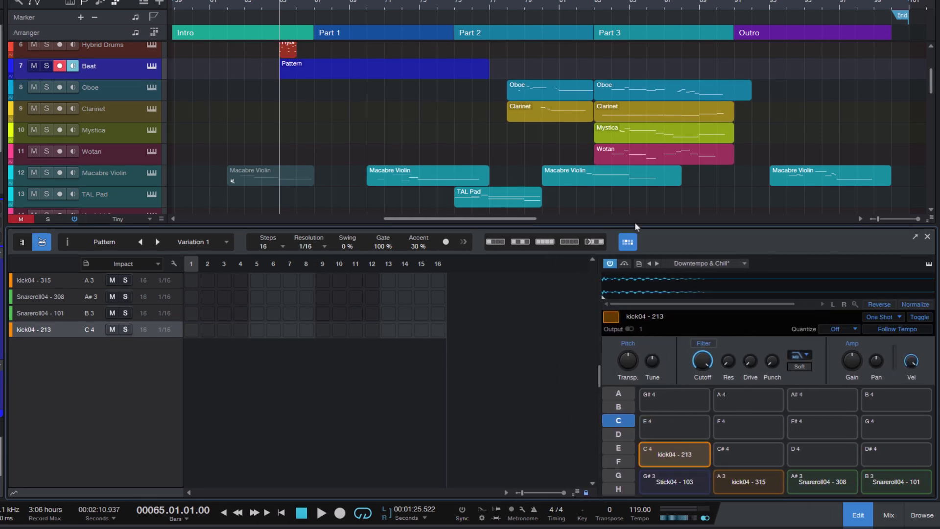
drag(645, 226, 645, 184)
click(656, 479)
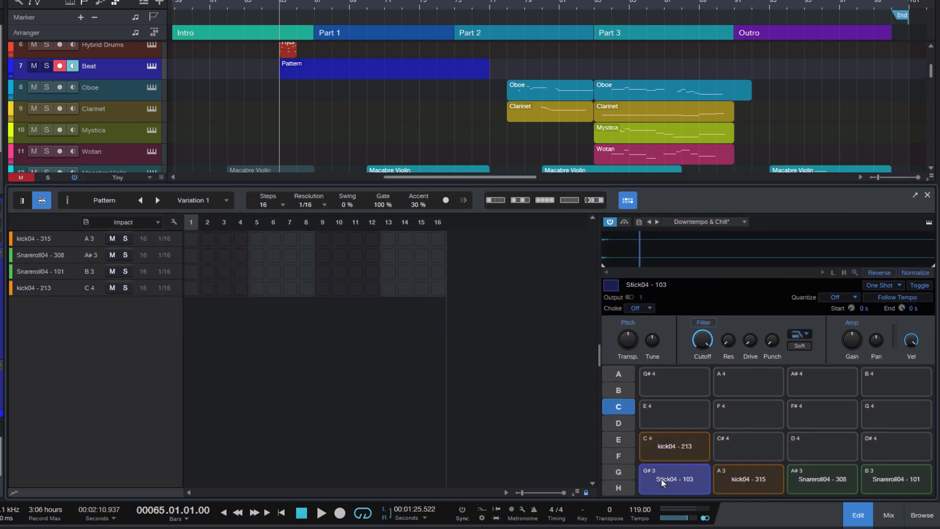
click(747, 485)
click(839, 479)
click(896, 479)
Place kick04 - 213 on every odd step, Snareroll04 - 308 on steps 5 and 8, Snareroll04 - 101 on step 14
click(730, 479)
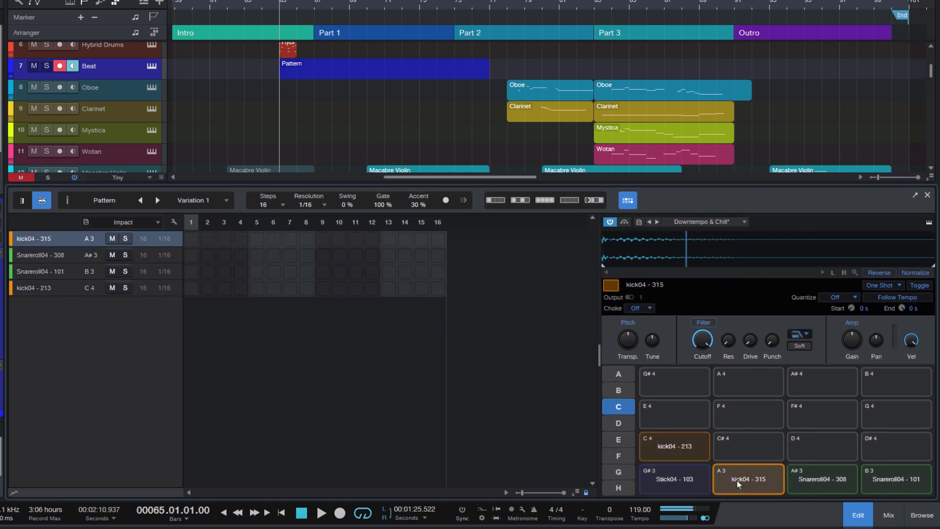
click(238, 276)
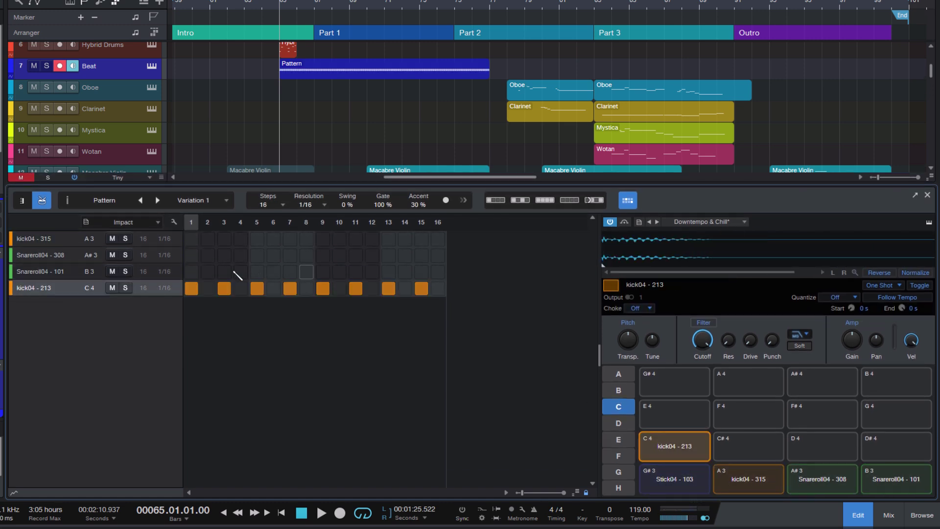
click(256, 255)
click(306, 255)
click(405, 272)
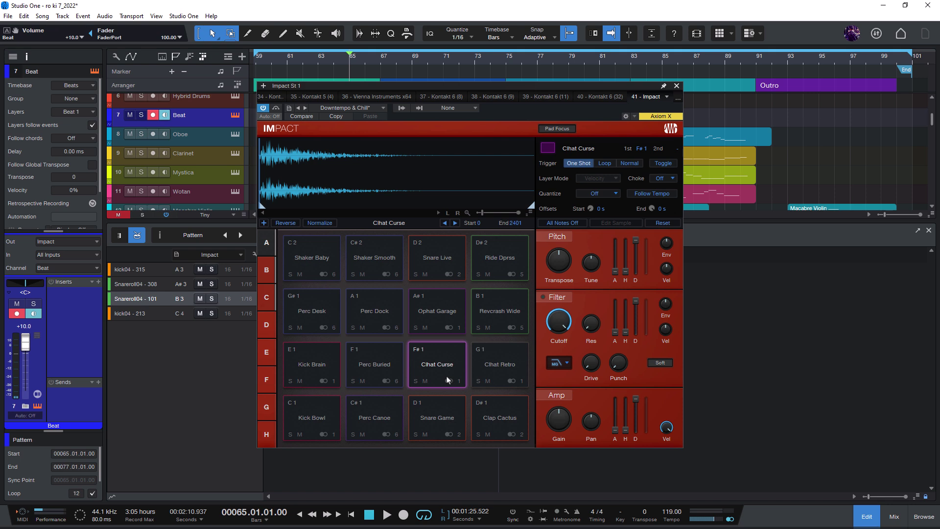
Drag the Cihat Curse sound onto Impact's F4 pad
drag(440, 365, 368, 316)
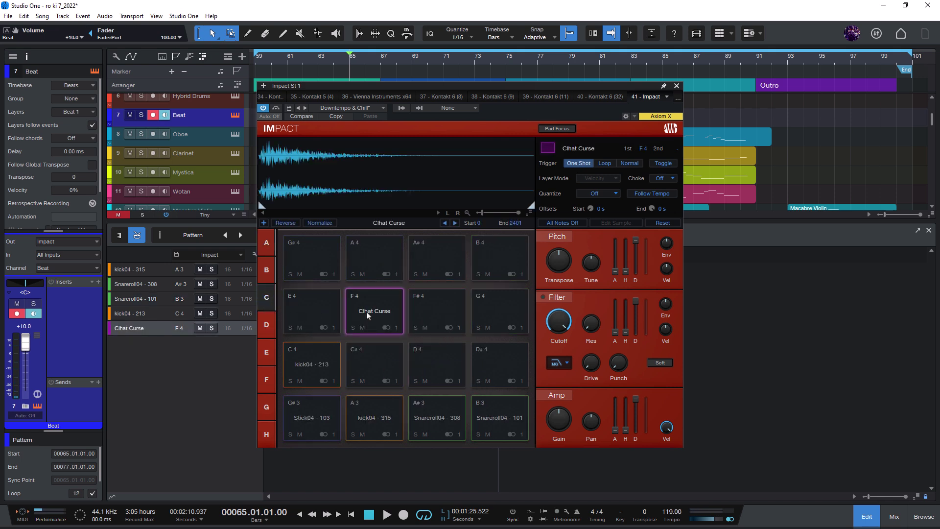
click(267, 334)
click(268, 300)
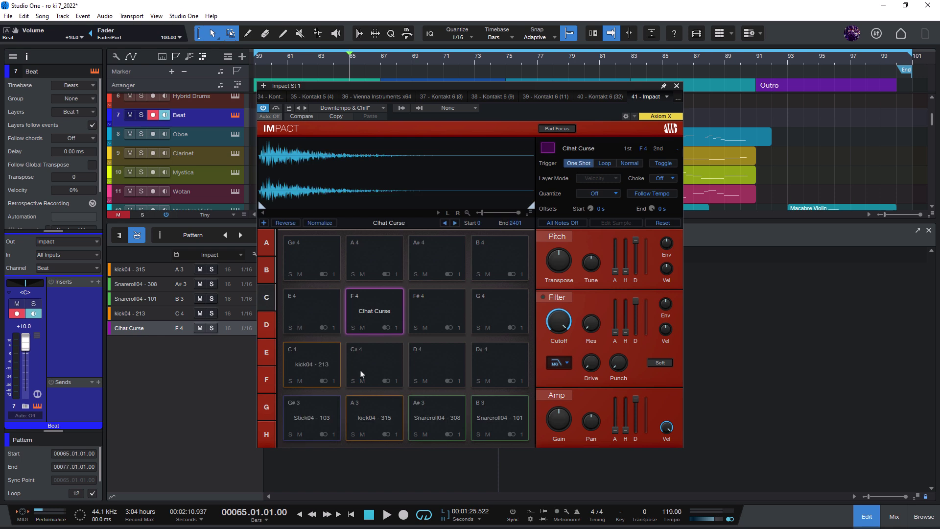
Move the Snareroll04 - 308 pad from A#3 up to A5
click(420, 413)
drag(420, 414, 384, 316)
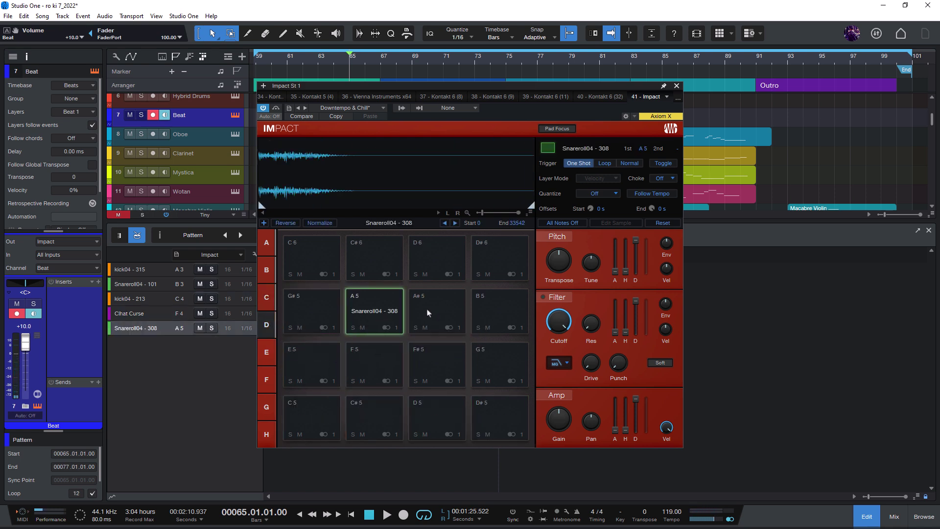
click(446, 313)
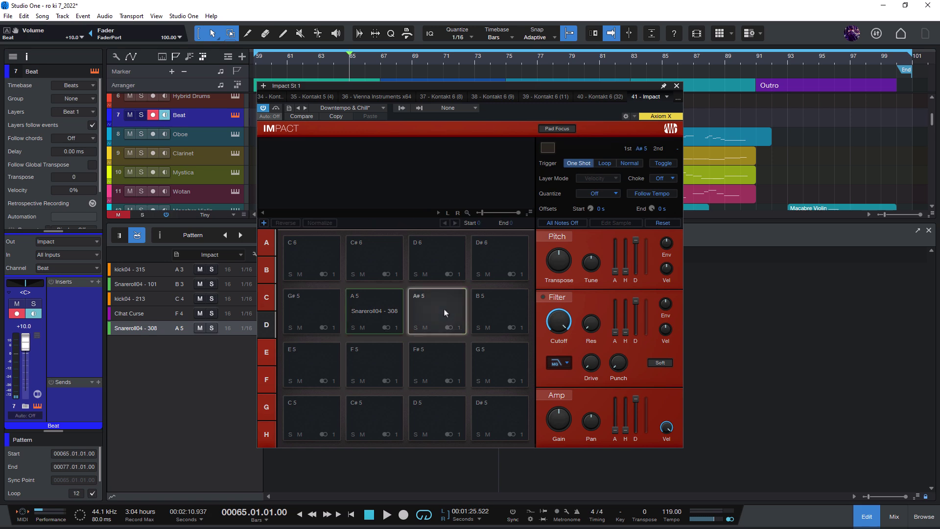
click(364, 318)
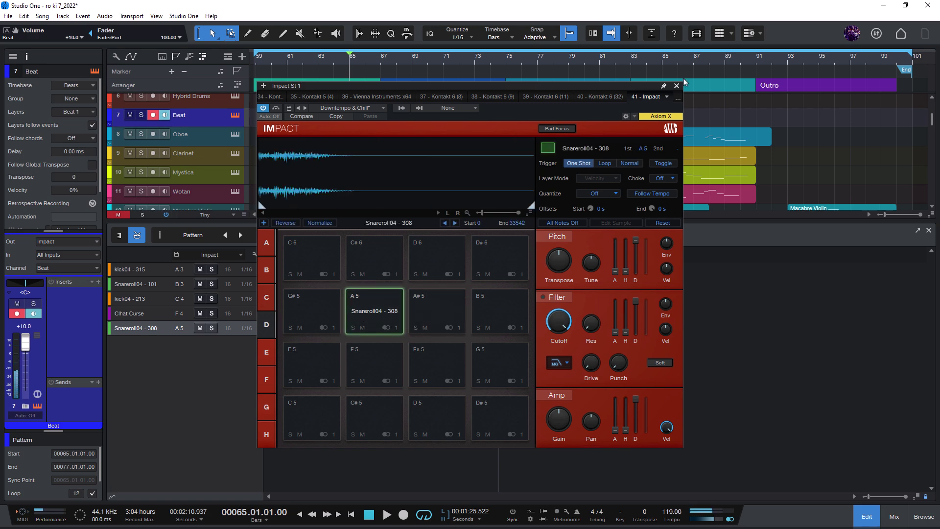
Close the pattern editor, make tracks taller, and check the first Oboe and Clarinet events
key(F2)
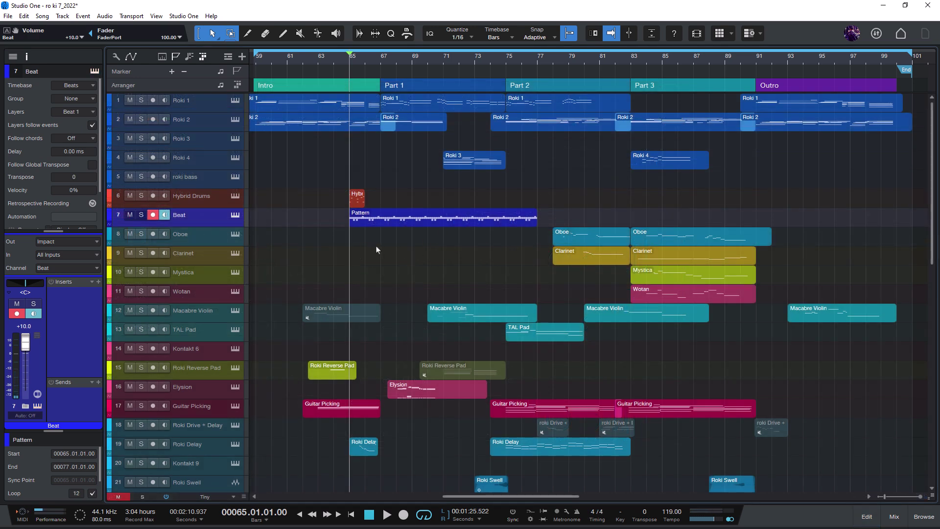
key(shift+e)
key(shift+e)
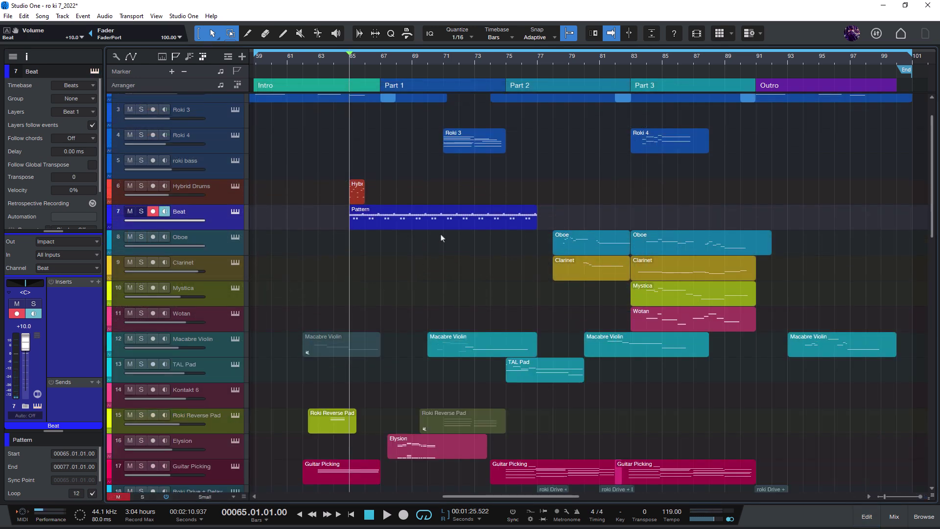
scroll(463, 304, down, 3)
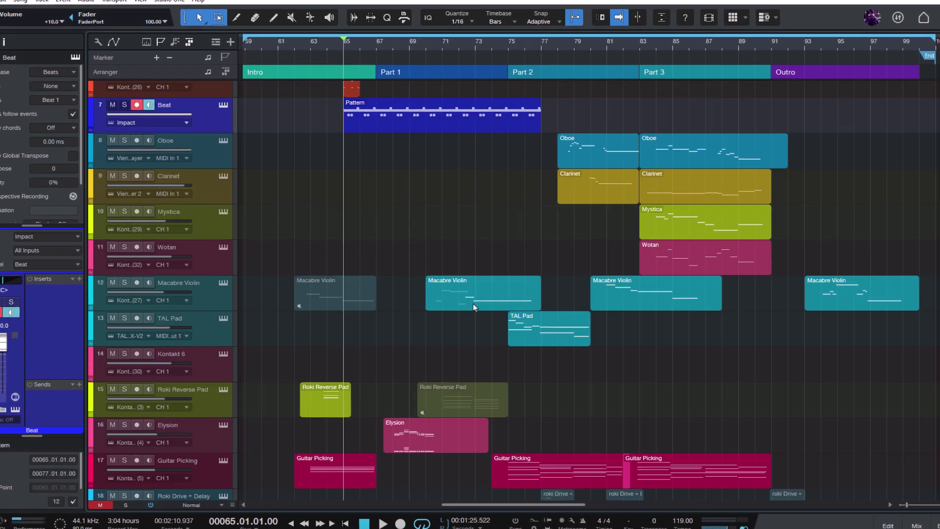
scroll(473, 307, up, 2)
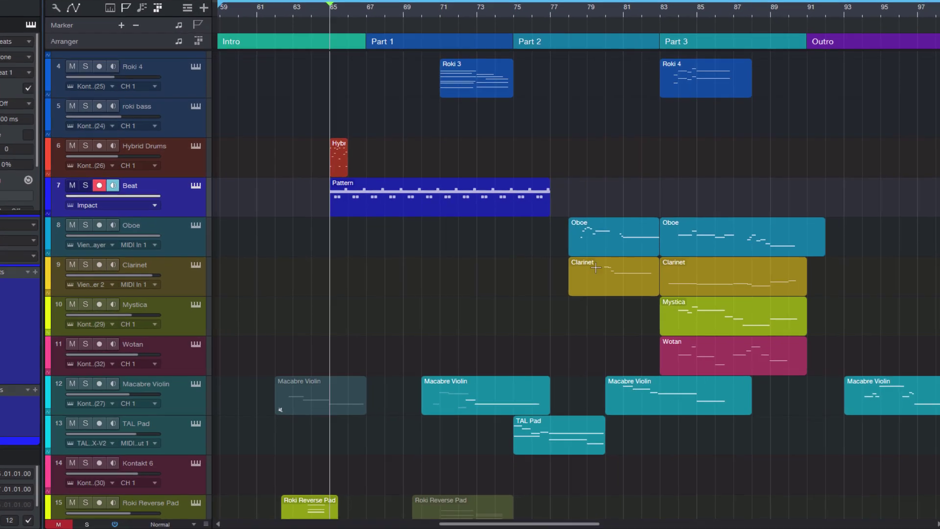
click(602, 162)
click(607, 199)
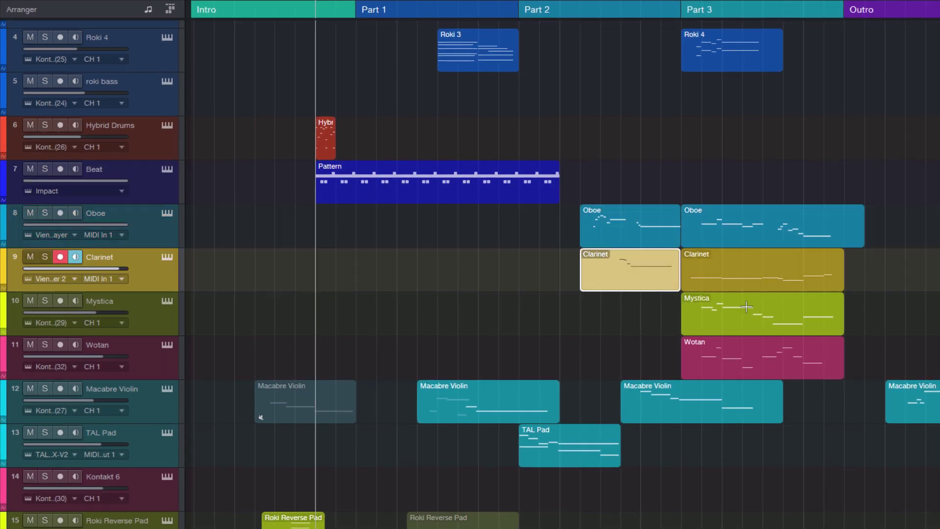
scroll(712, 327, down, 2)
scroll(722, 317, up, 1)
scroll(722, 317, up, 1)
Check the Part 3 Mystica event, zoom the timeline out, and select the Beat track's Pattern event
click(749, 324)
scroll(744, 328, up, 1)
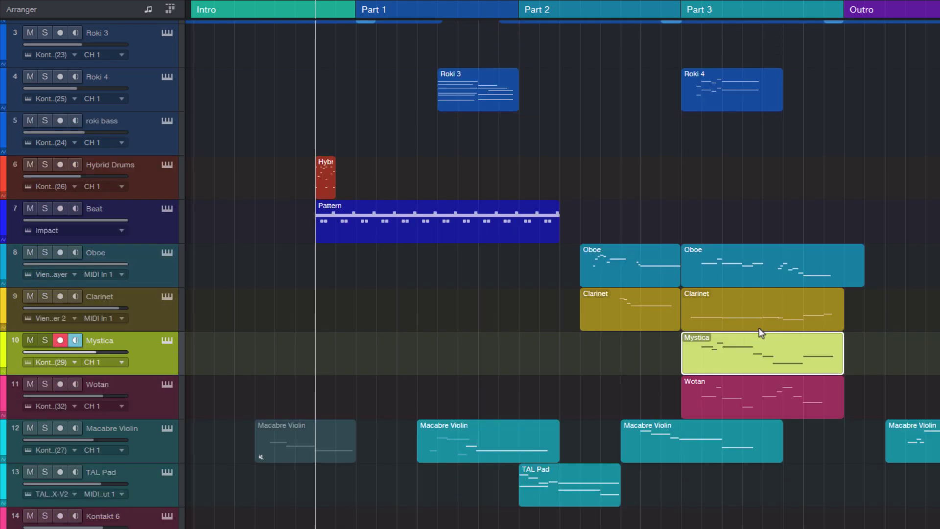
scroll(727, 331, down, 3)
scroll(724, 331, down, 1)
scroll(714, 329, down, 8)
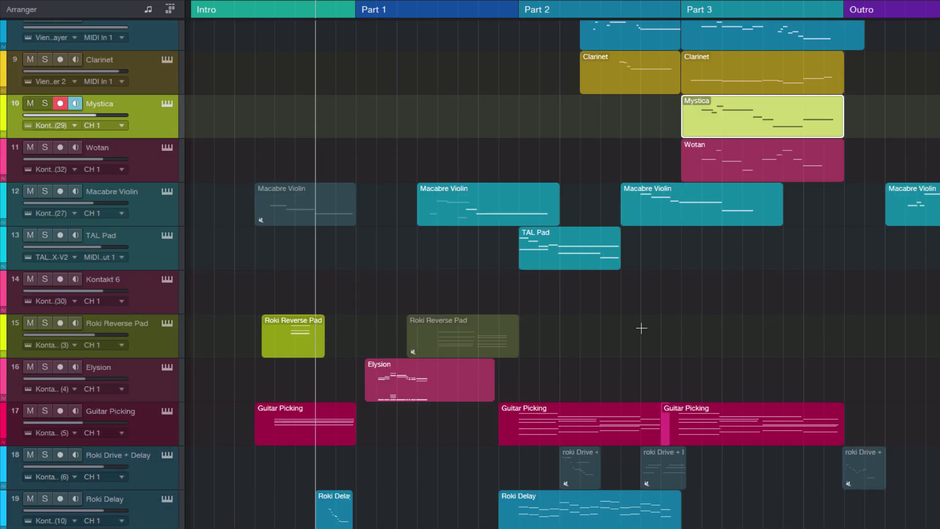
scroll(410, 377, up, 2)
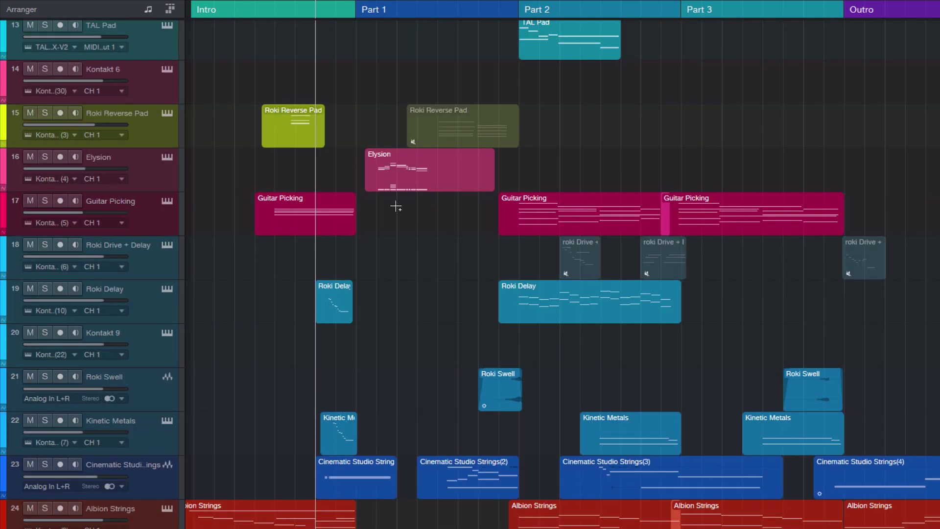
scroll(396, 207, up, 3)
scroll(406, 175, down, 3)
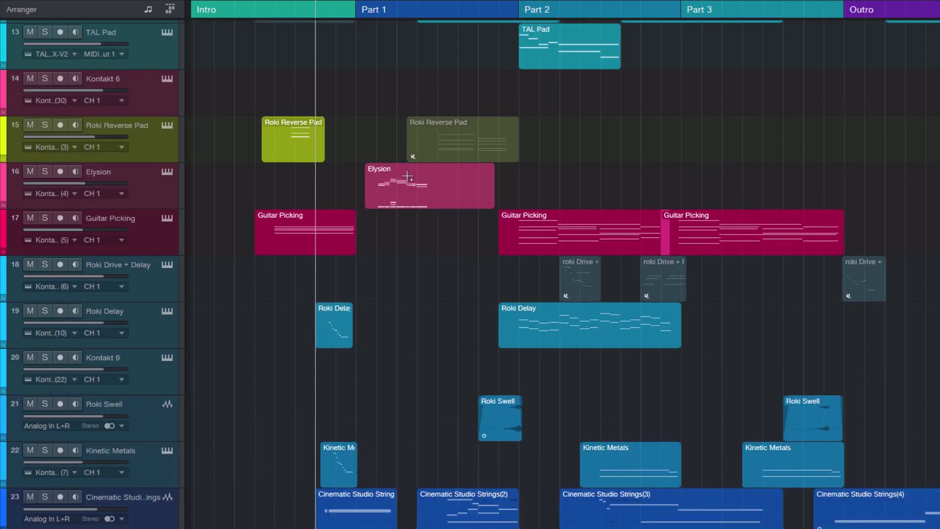
scroll(407, 177, down, 5)
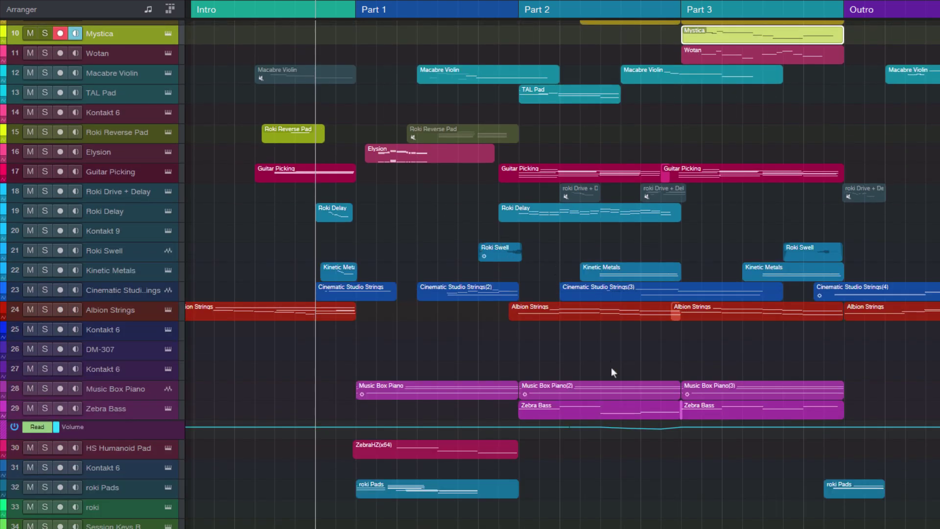
scroll(810, 219, up, 2)
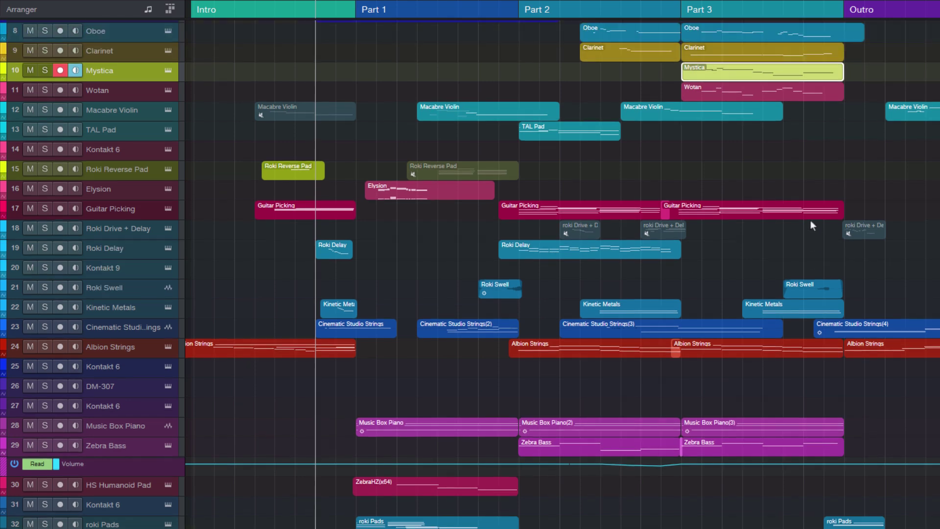
key(w)
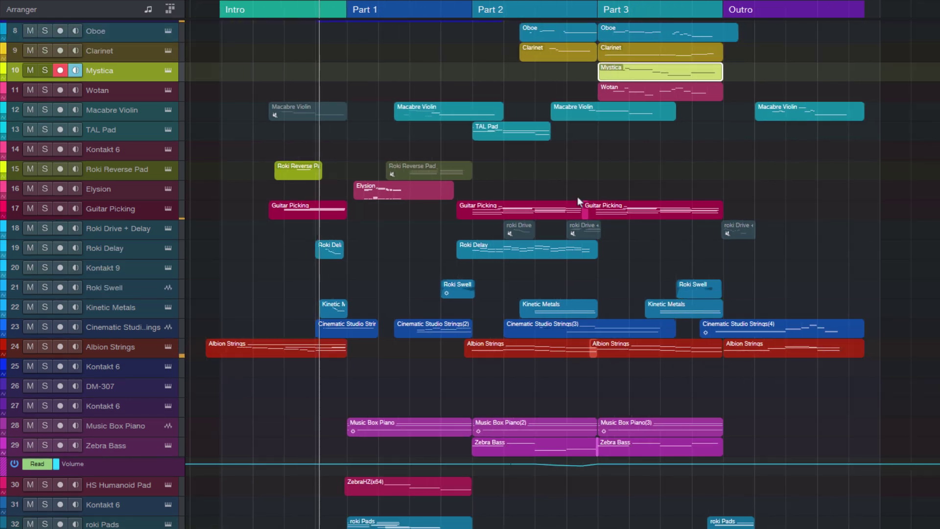
scroll(638, 183, up, 4)
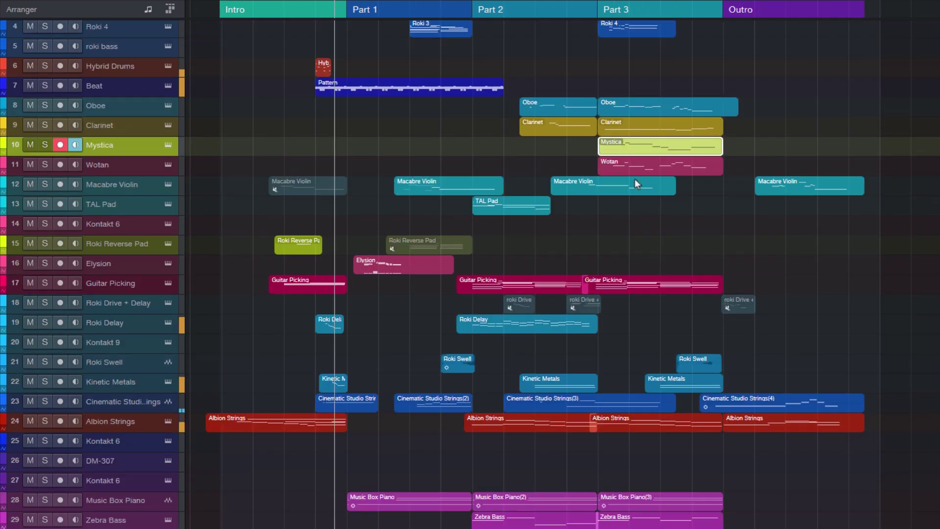
click(462, 94)
Delete the Pattern event from the Beat track
key(Delete)
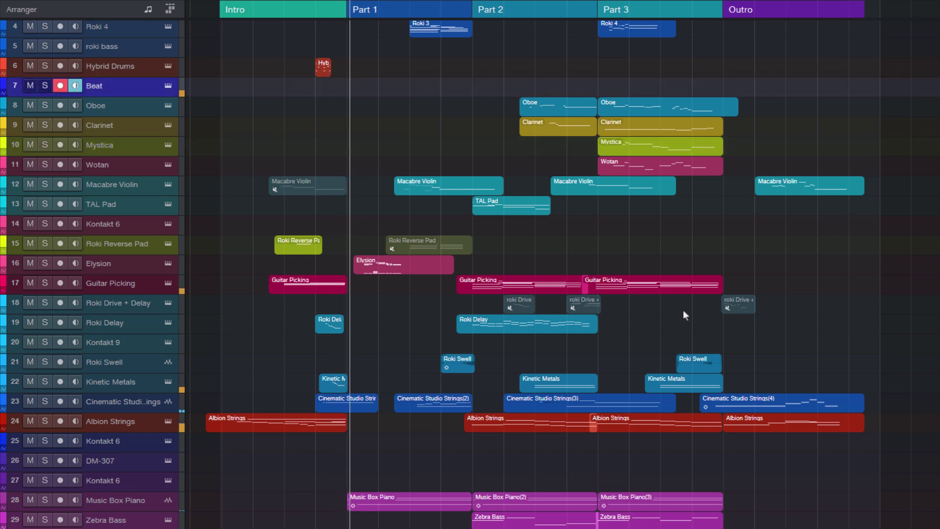